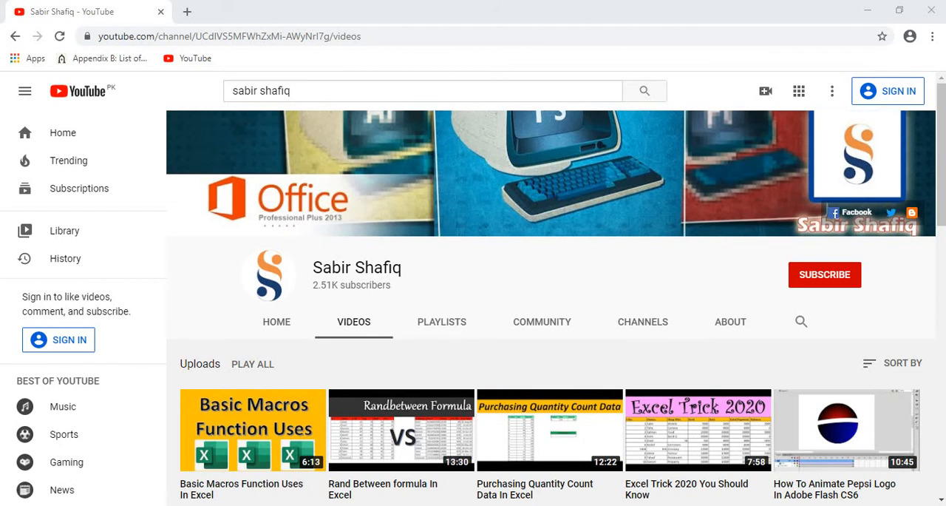
Switch from the browser to the Document1 window in Word
mouse_move(492, 505)
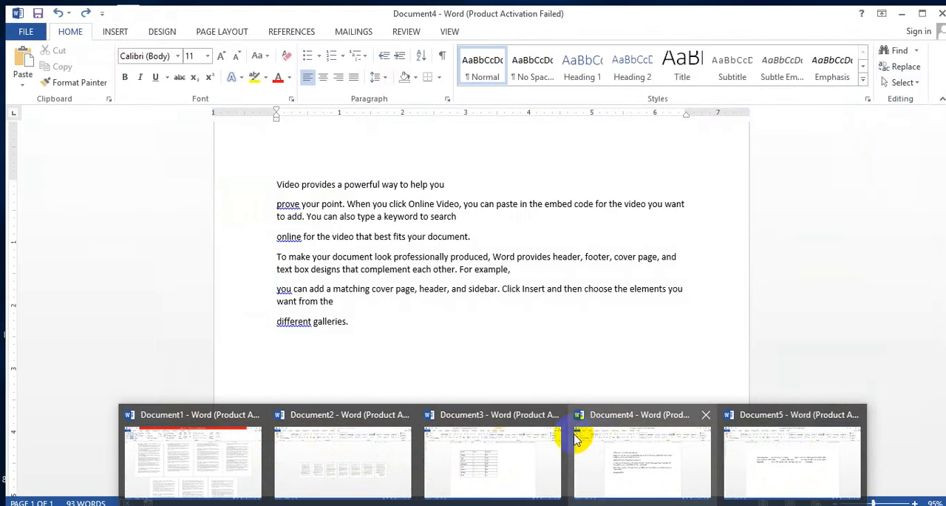
mouse_move(253, 448)
left_click(225, 465)
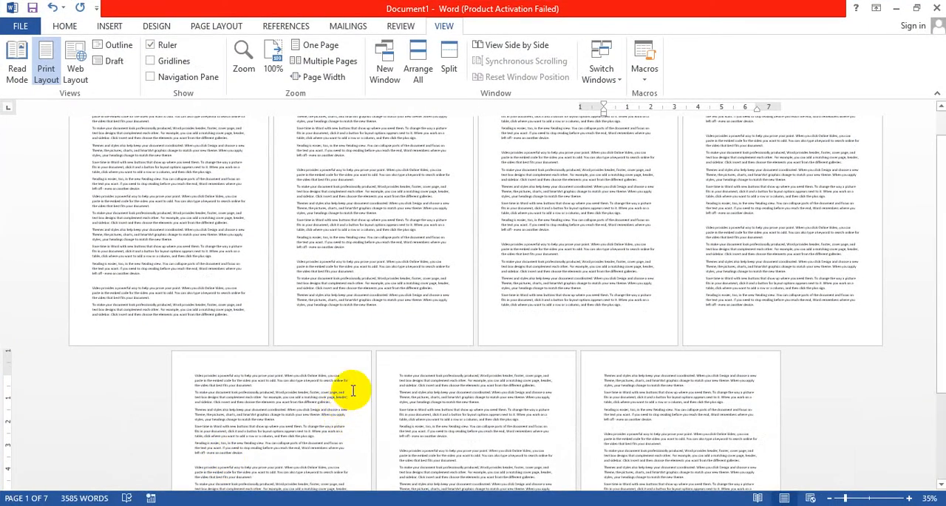
scroll(353, 390, "up", 1)
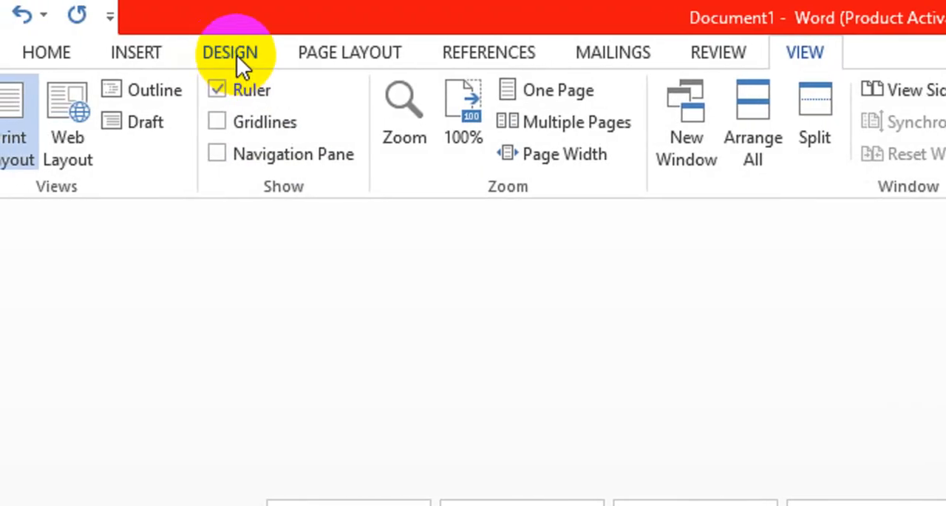
Try landscape orientation on the whole document and return it to portrait
left_click(328, 55)
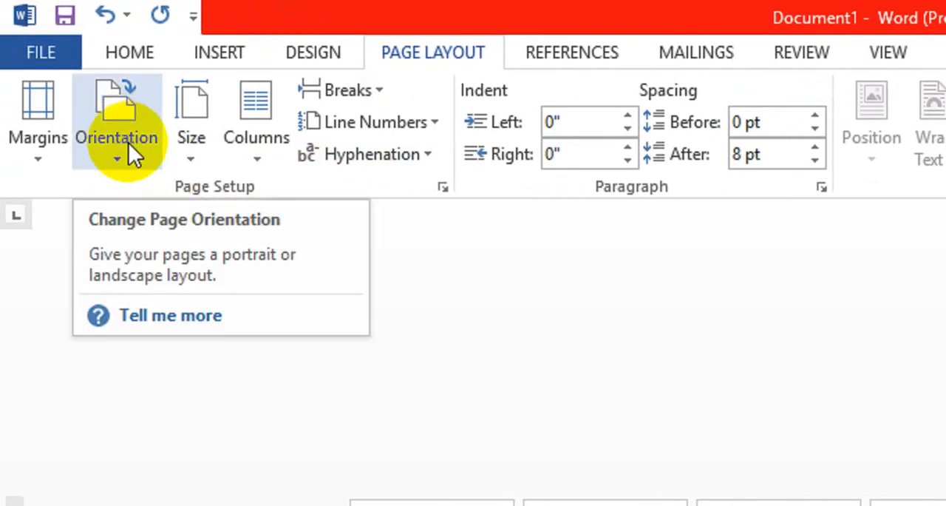
left_click(128, 164)
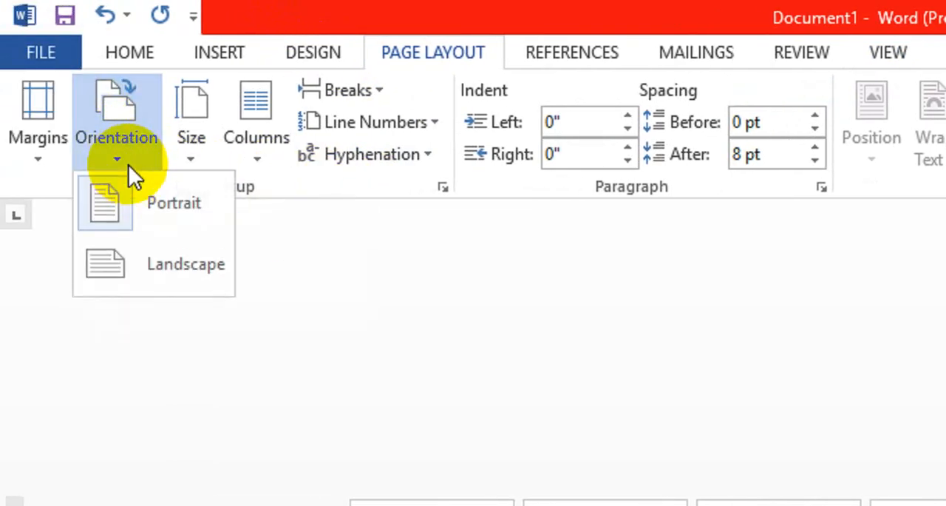
left_click(163, 271)
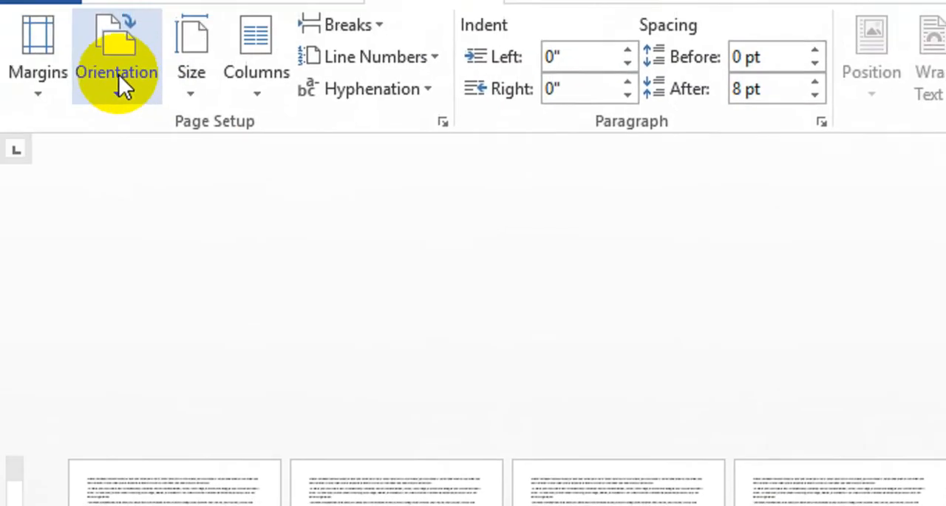
left_click(118, 87)
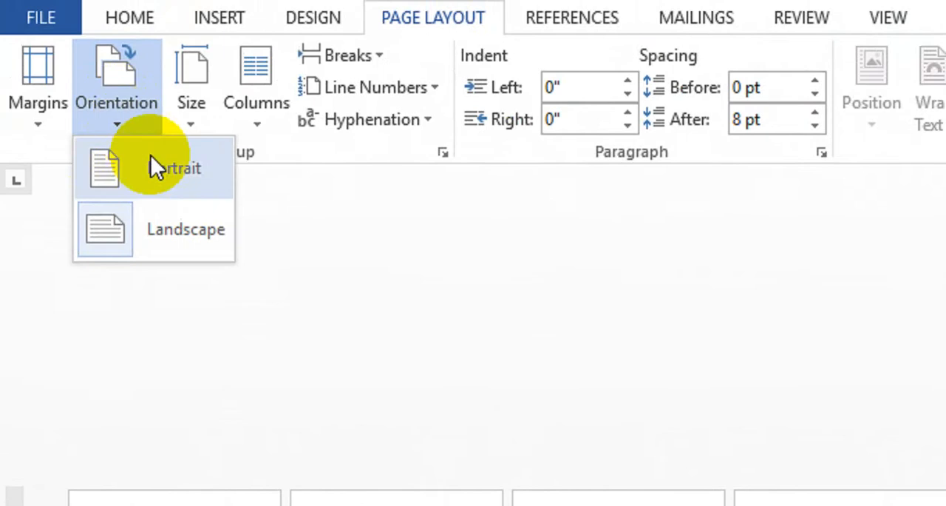
left_click(177, 177)
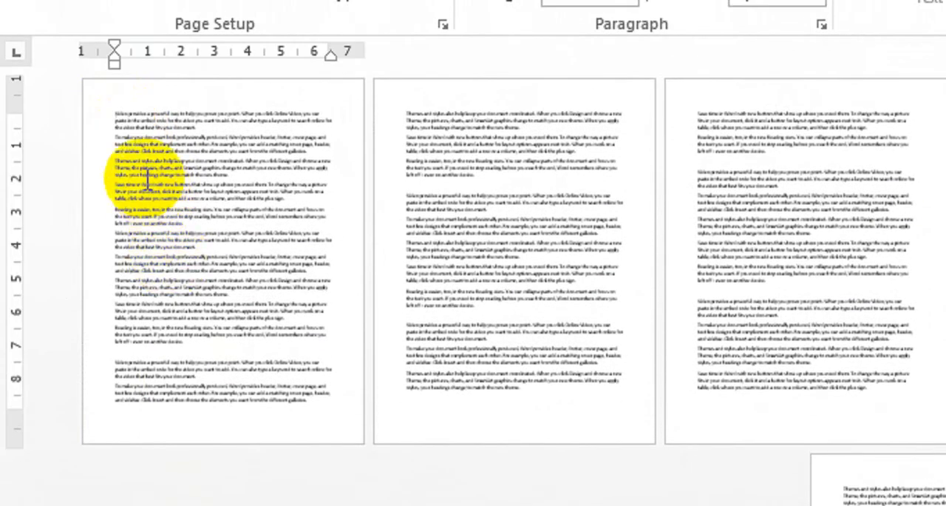
Insert a Next Page section break before the first paragraph of the document
scroll(144, 170, "up", 5, "ctrl")
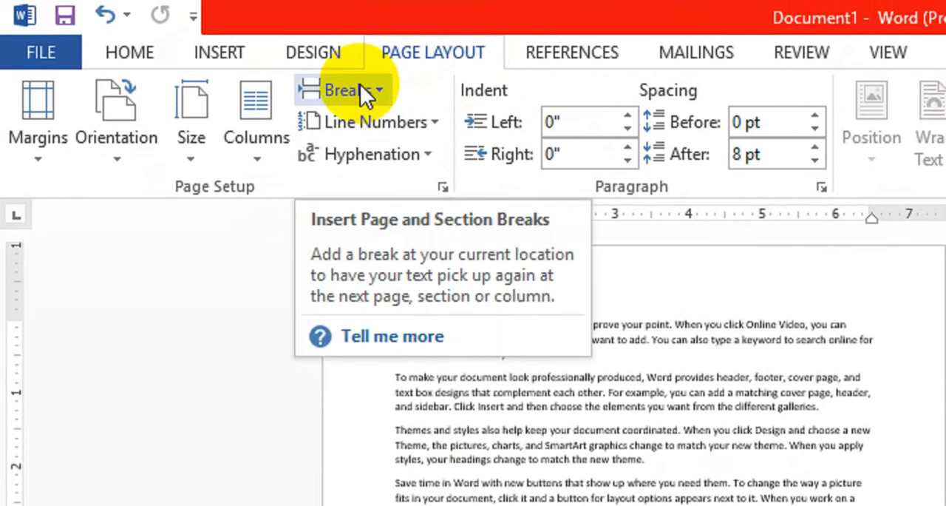
left_click(382, 92)
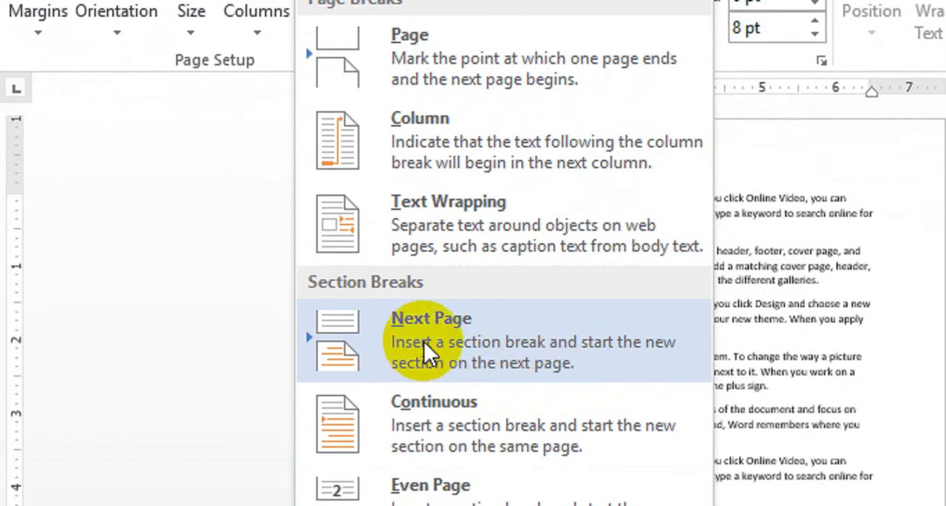
left_click(571, 329)
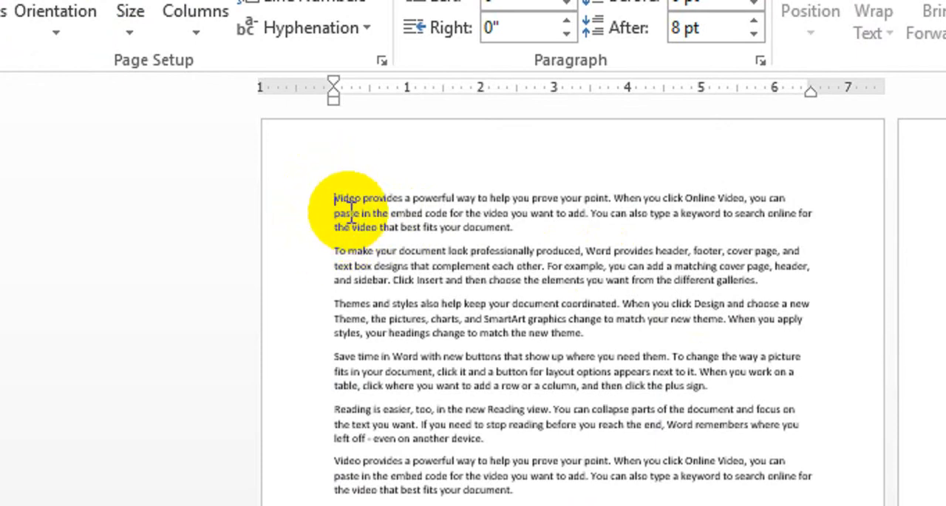
left_click(283, 87)
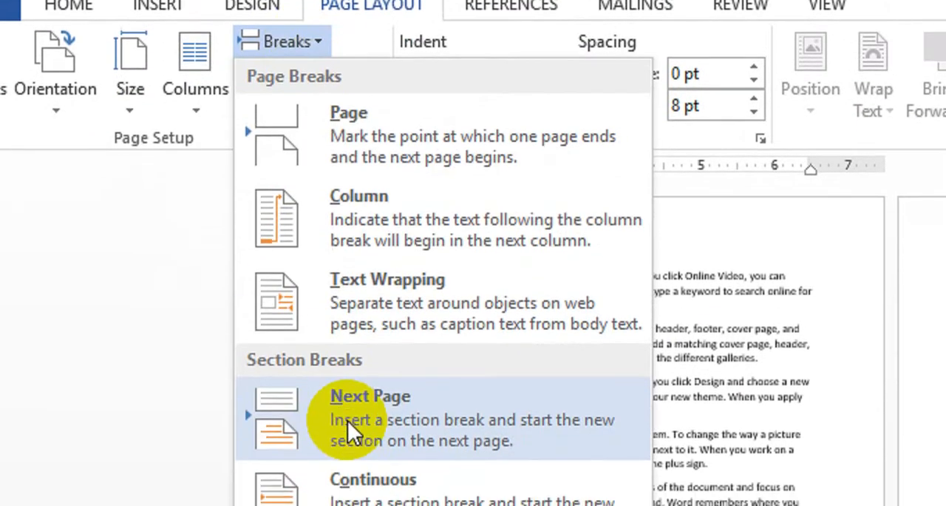
left_click(348, 420)
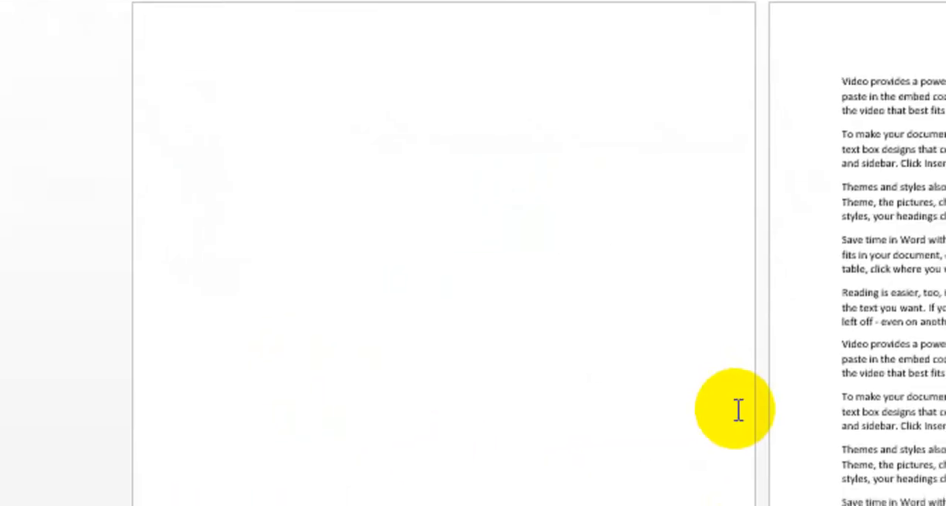
Try landscape orientation on the text section after the blank first page and return it to portrait
scroll(739, 410, "down", 5, "ctrl")
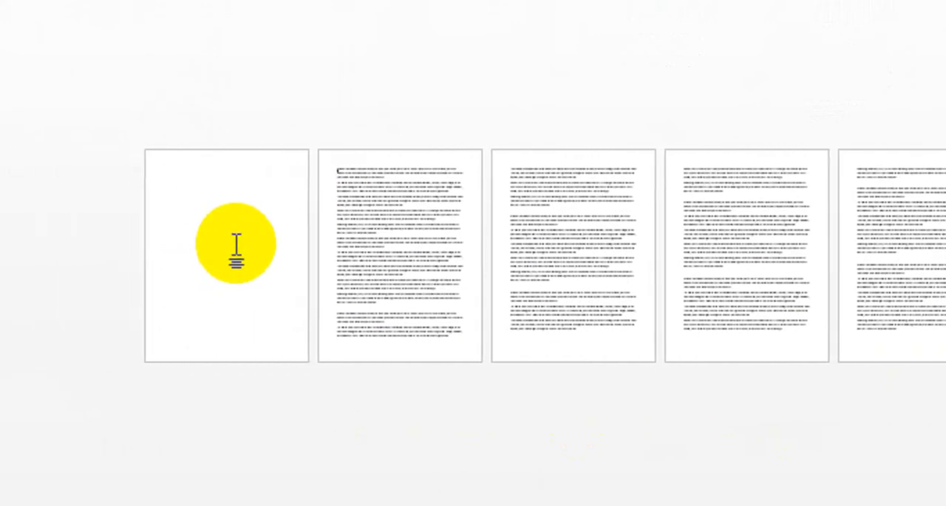
scroll(230, 245, "up", 1)
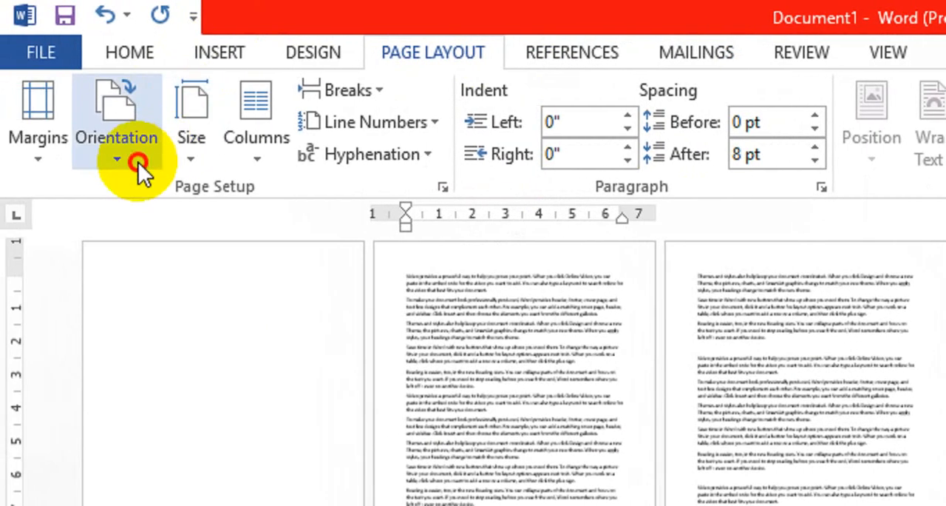
left_click(138, 162)
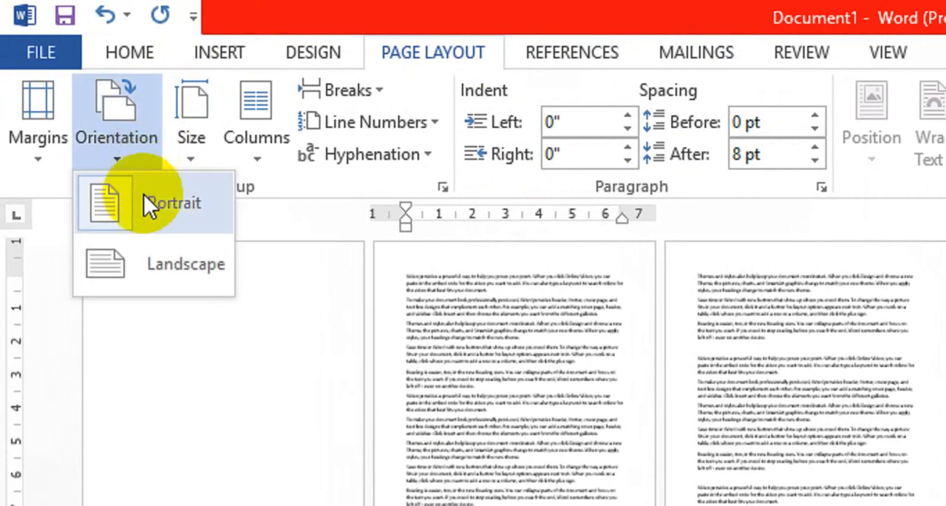
left_click(155, 264)
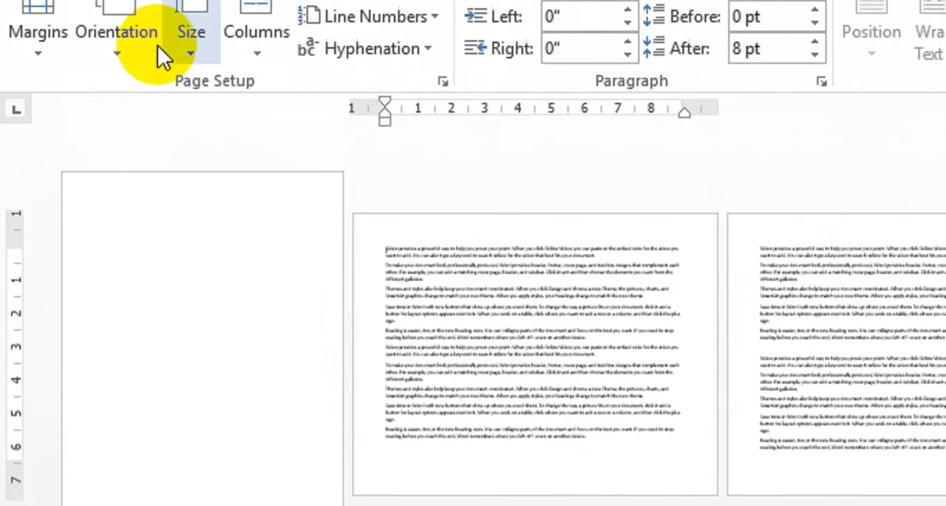
left_click(125, 112)
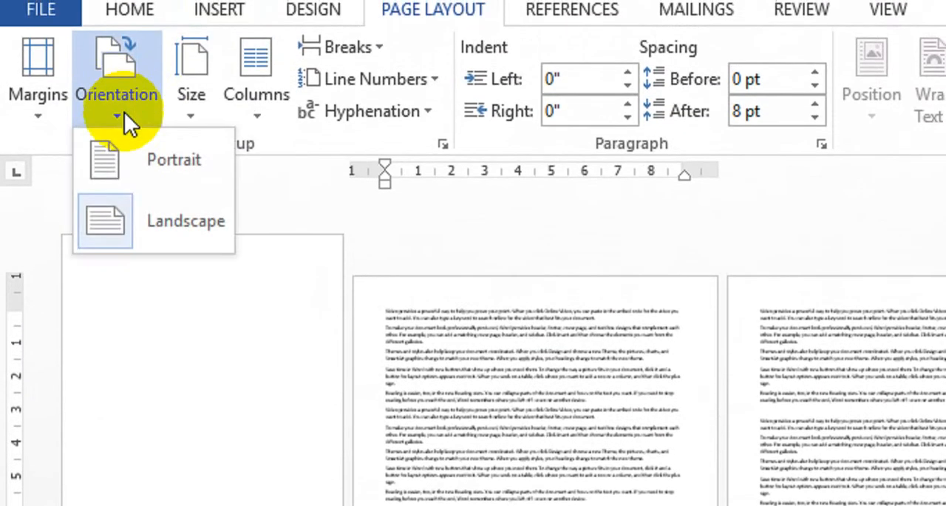
left_click(140, 162)
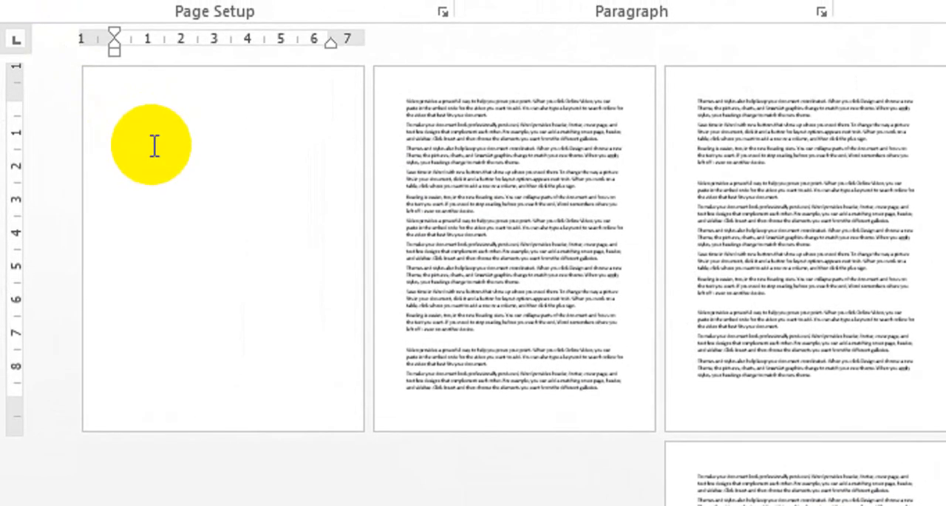
Try landscape orientation on the blank first page only and return it to portrait
scroll(149, 142, "up", 3)
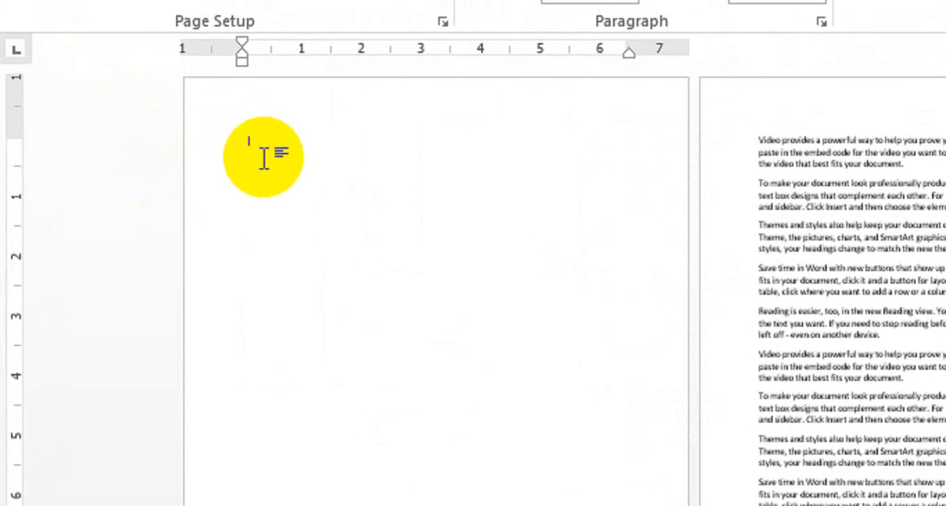
left_click(137, 137)
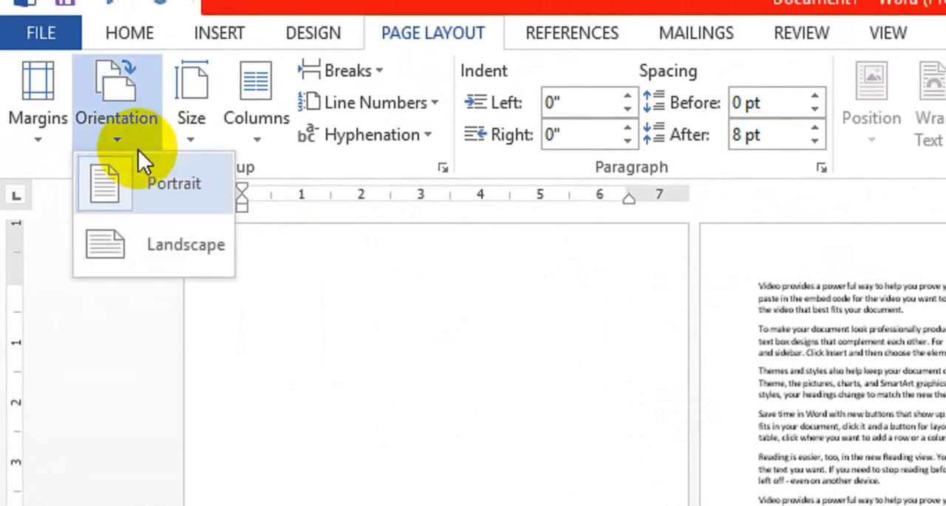
left_click(157, 249)
scroll(507, 452, "down", 2)
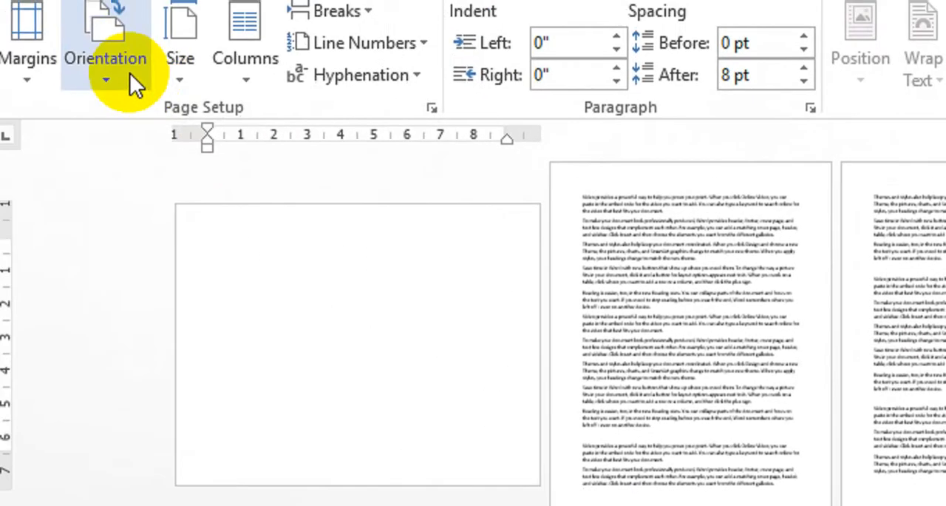
left_click(130, 73)
left_click(141, 148)
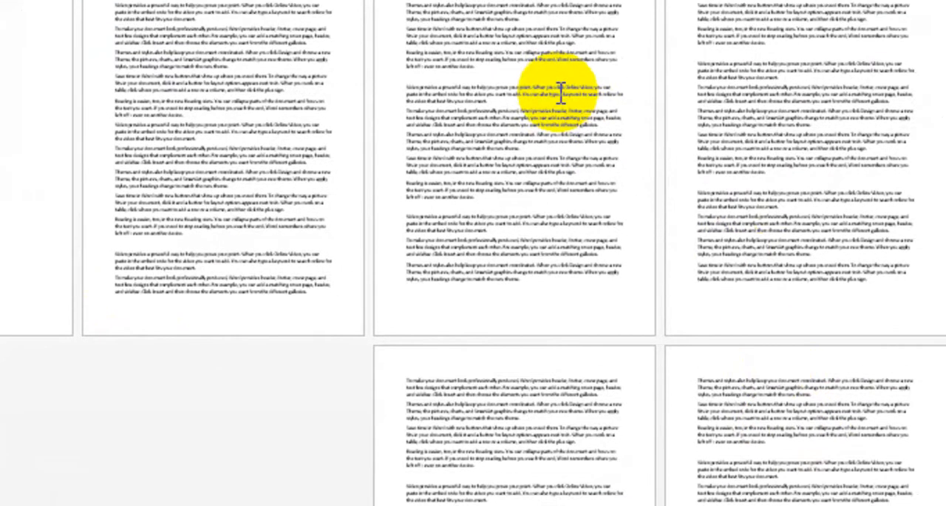
Insert a Next Page section break before "Themes and styles" at the start of the third page, and another one further on
triple_click(547, 8)
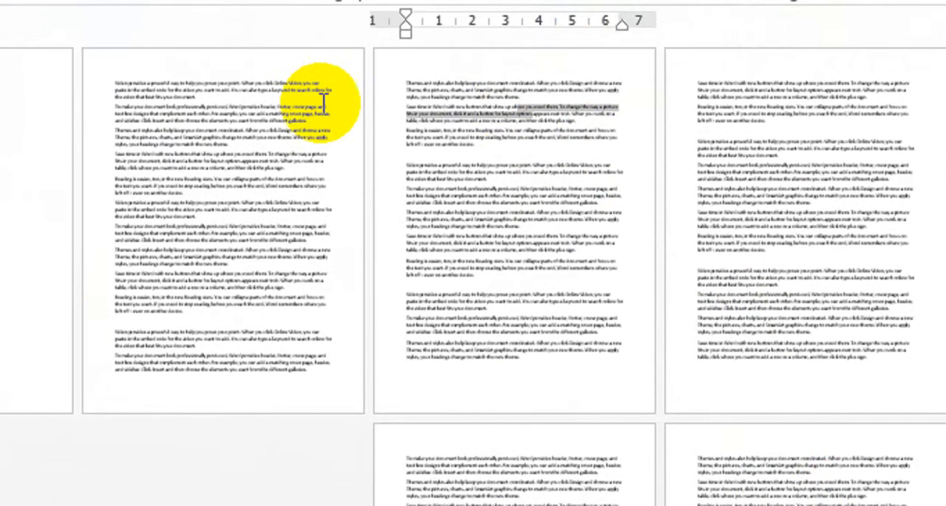
left_click(244, 10)
left_click(231, 132)
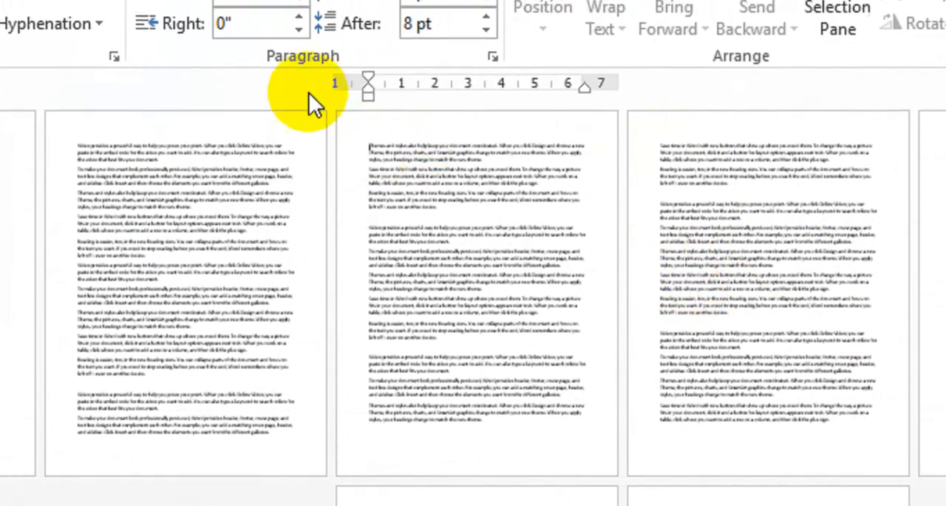
scroll(380, 133, "up", 4)
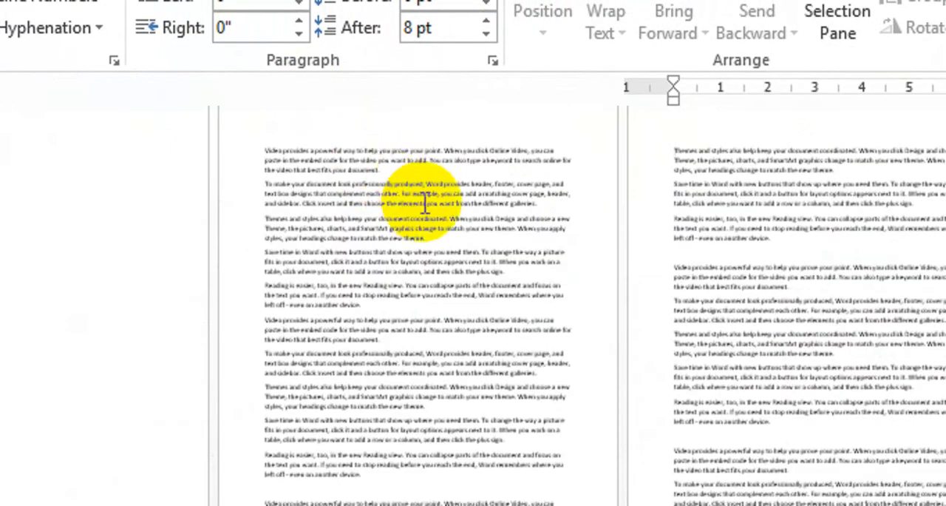
scroll(425, 199, "up", 1)
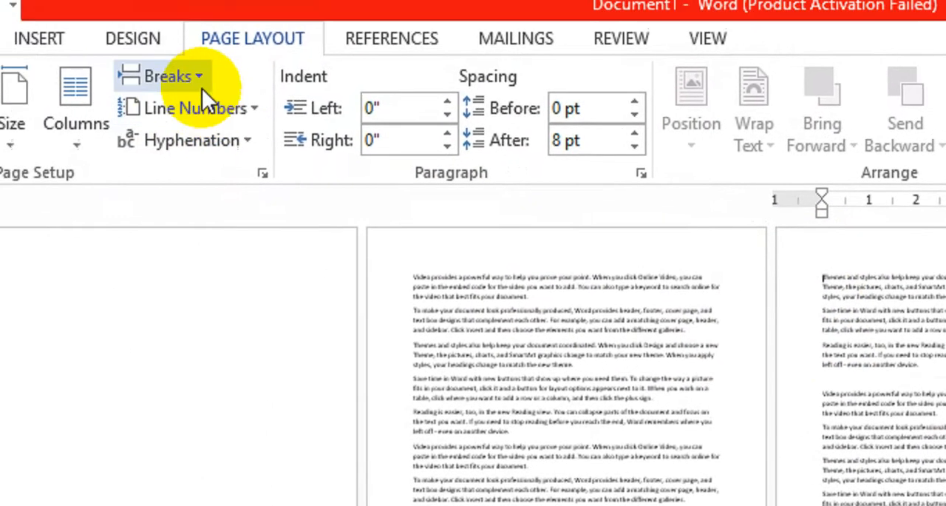
left_click(202, 87)
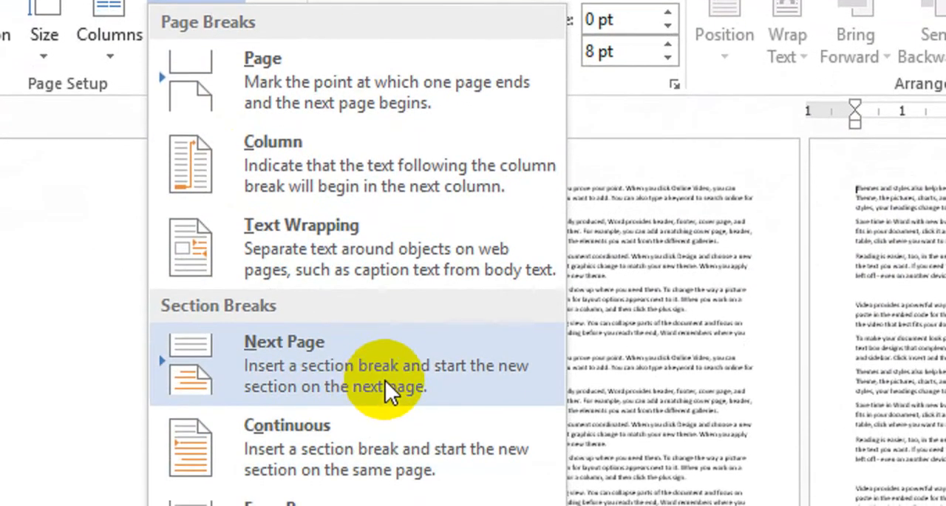
left_click(385, 491)
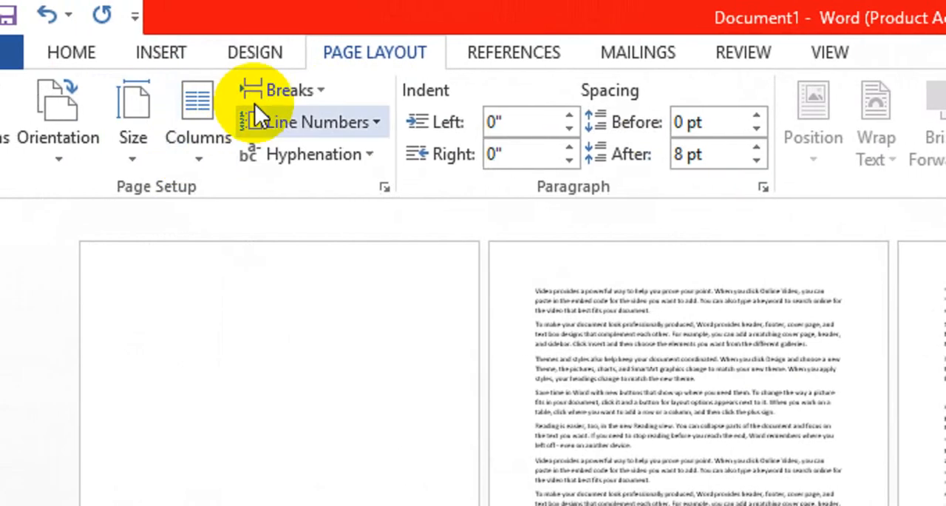
left_click(229, 90)
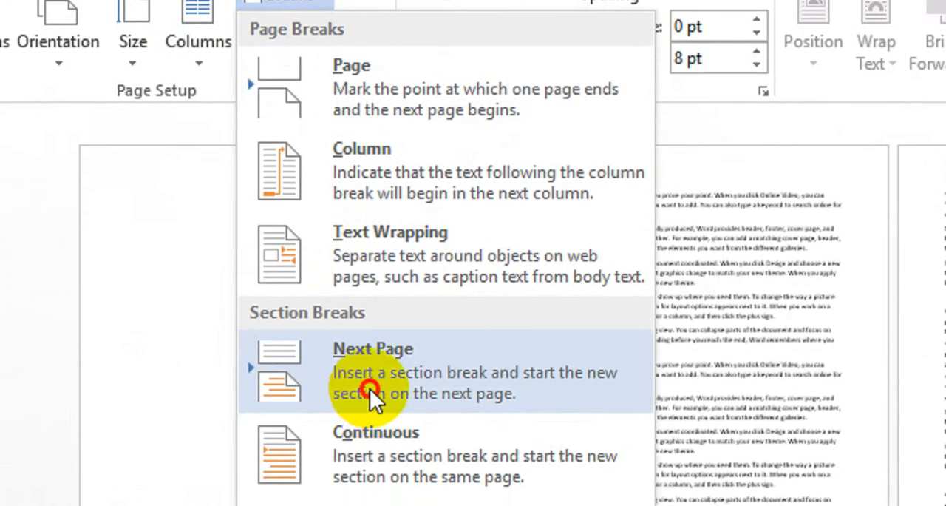
left_click(362, 425)
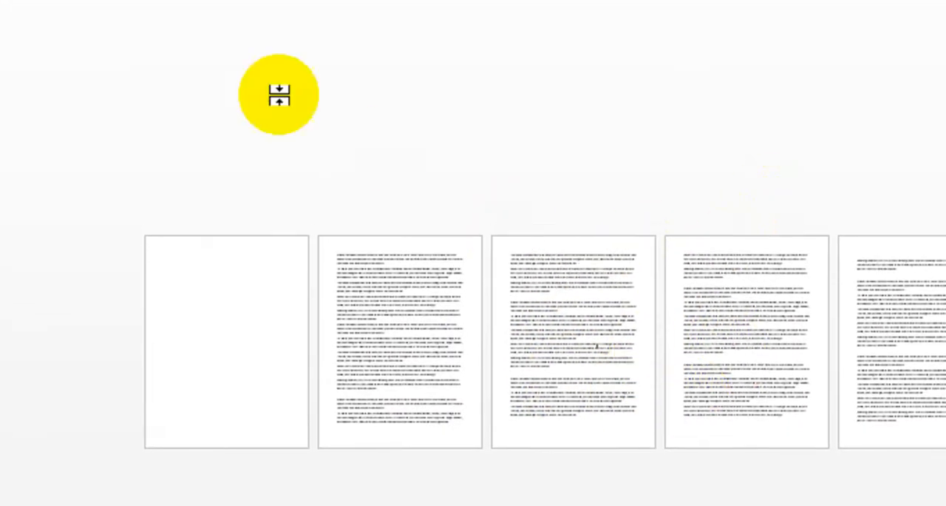
Try landscape orientation on the section starting at the third page and return it to portrait
left_click(110, 116)
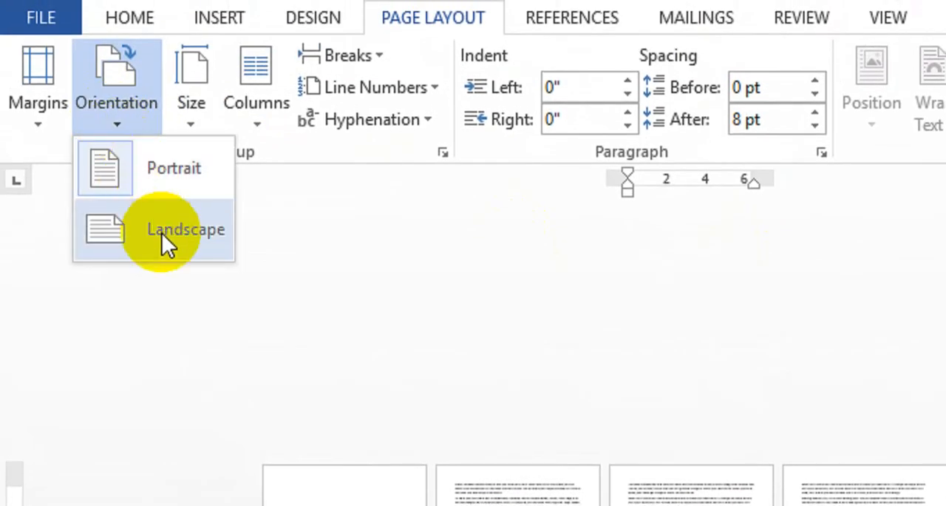
left_click(162, 233)
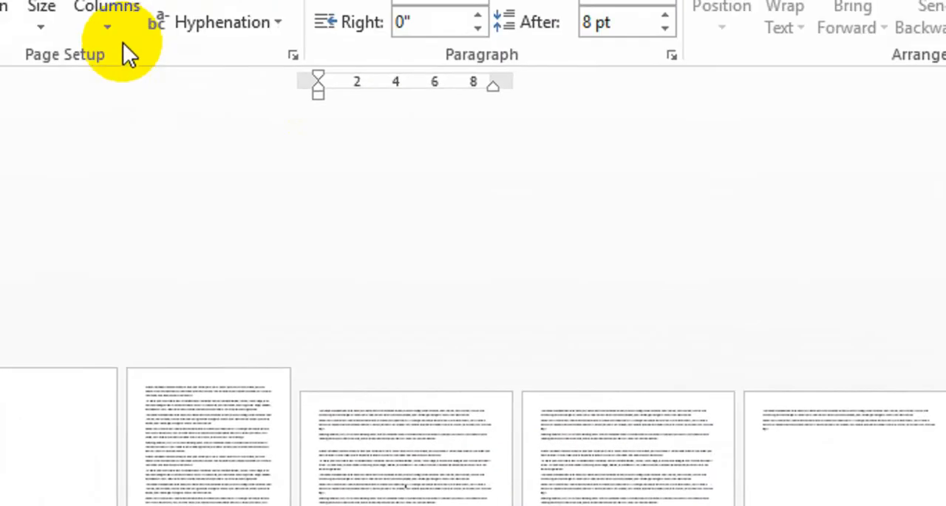
left_click(118, 118)
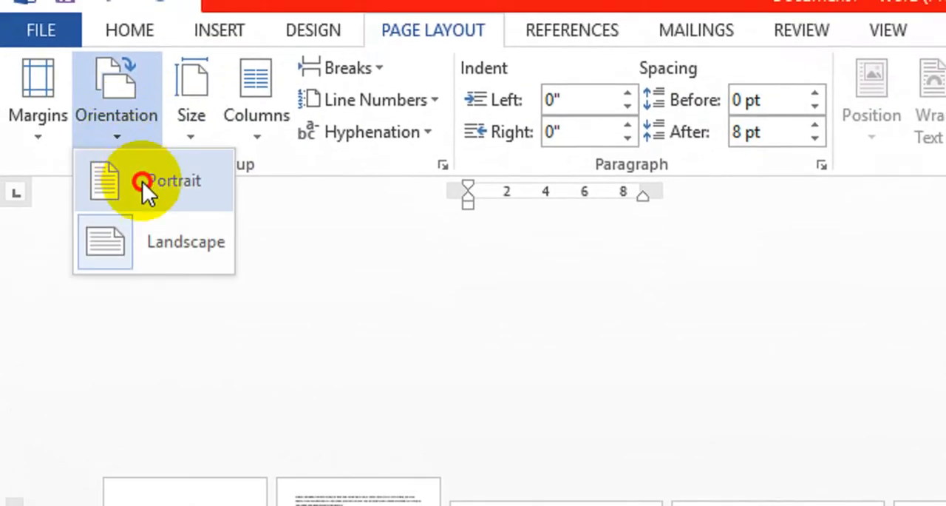
left_click(142, 181)
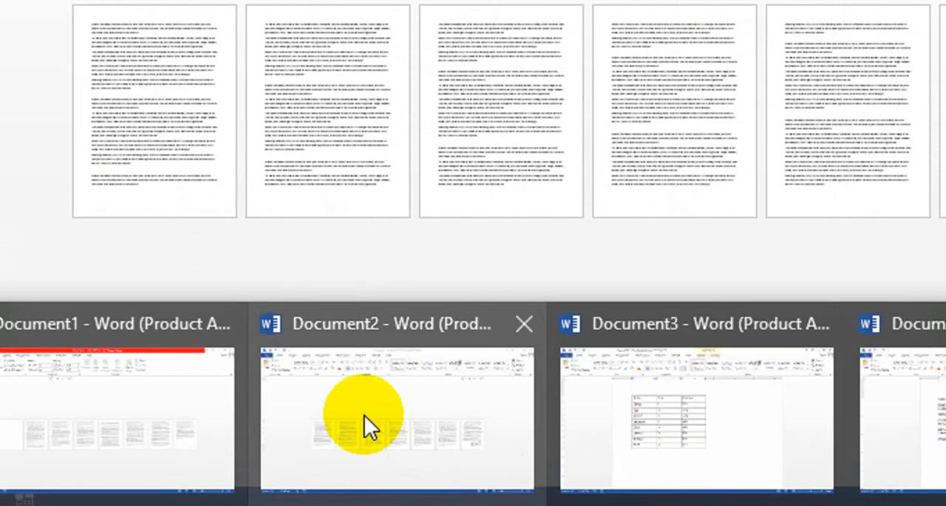
left_click(364, 415)
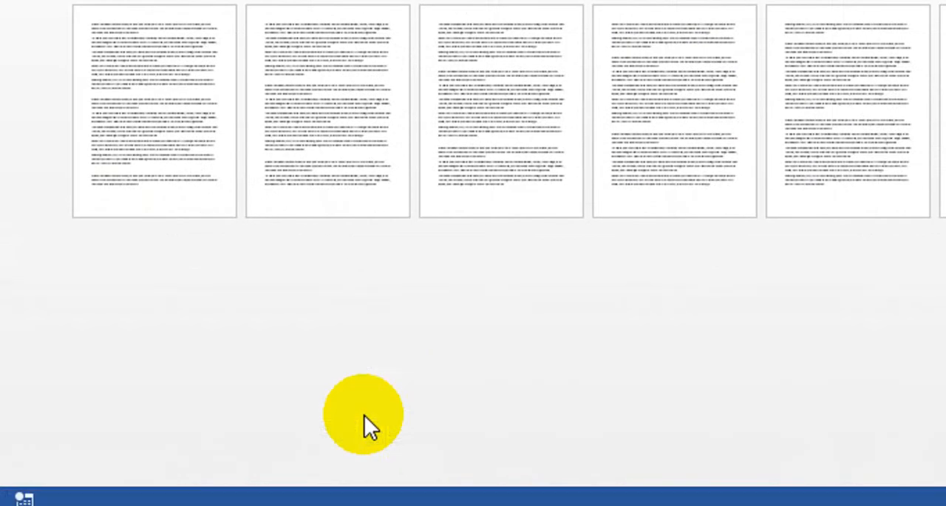
Paste more copies of the sample text to extend the document over several pages
key("ctrl+v")
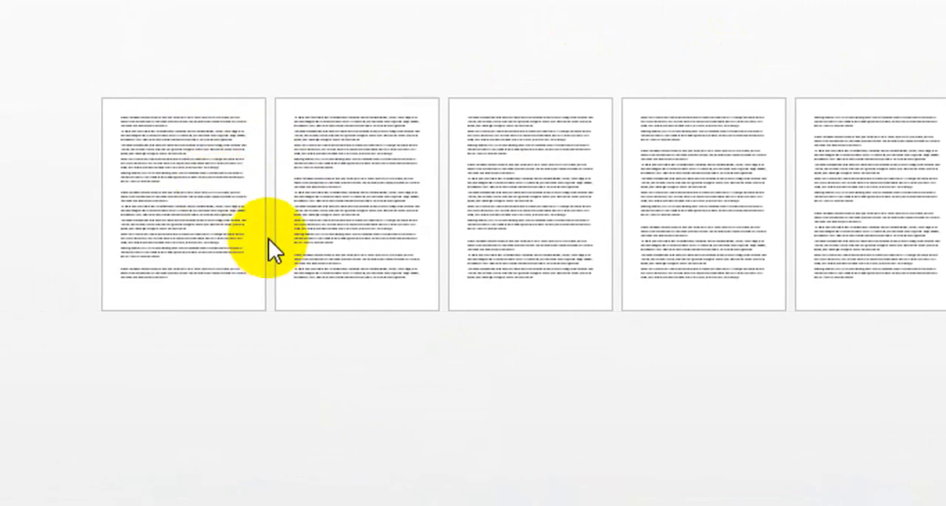
key("ctrl")
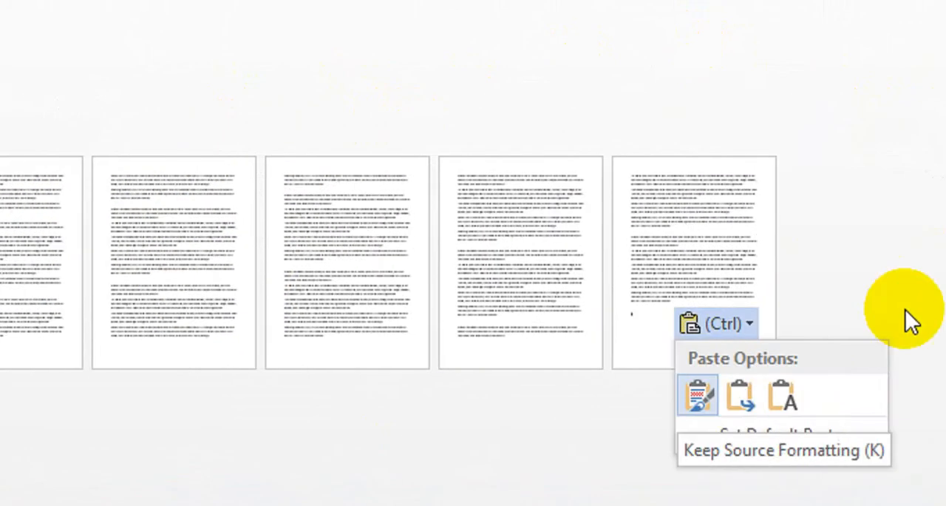
left_click(352, 152)
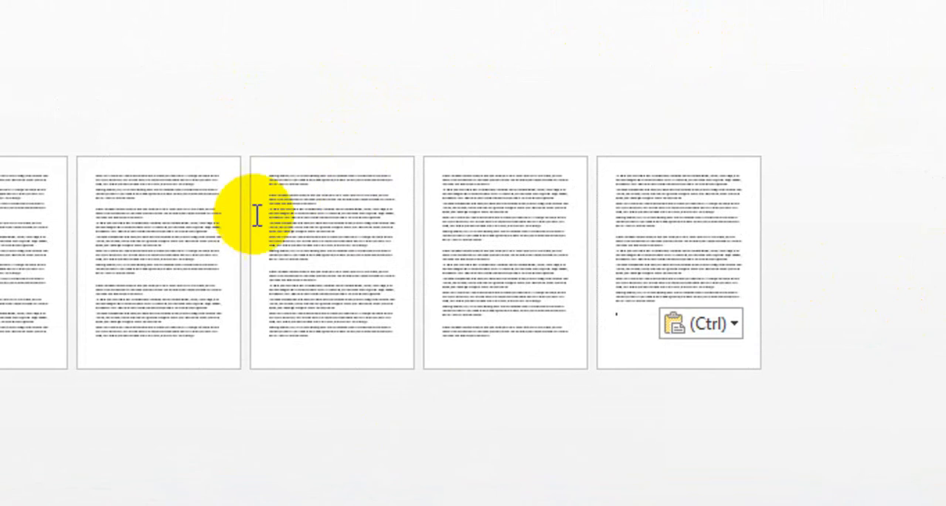
scroll(195, 250, "up", 5)
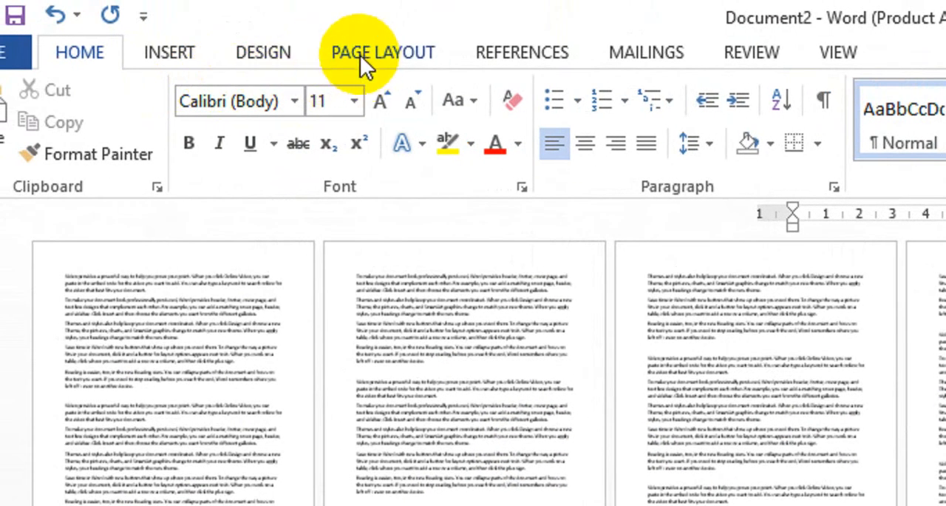
Try a 2 ¼ pt box page border on the whole document
left_click(266, 47)
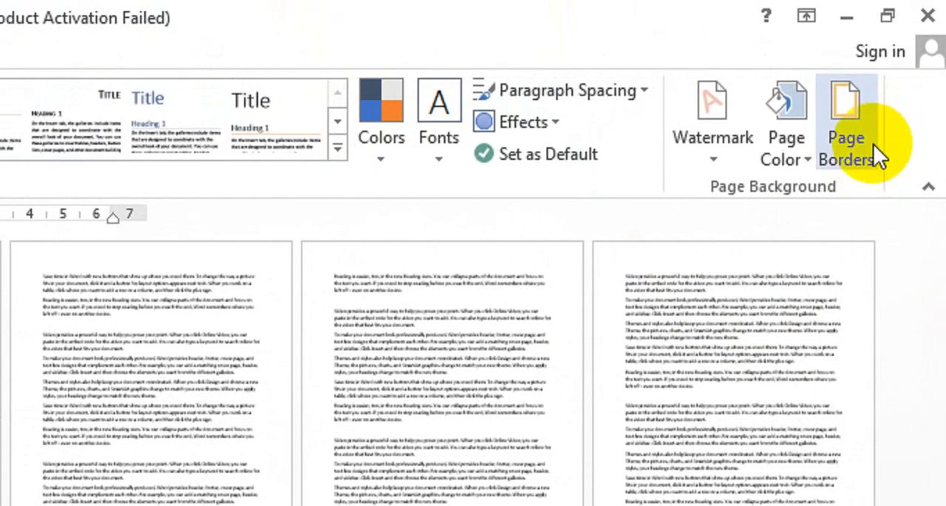
left_click(859, 156)
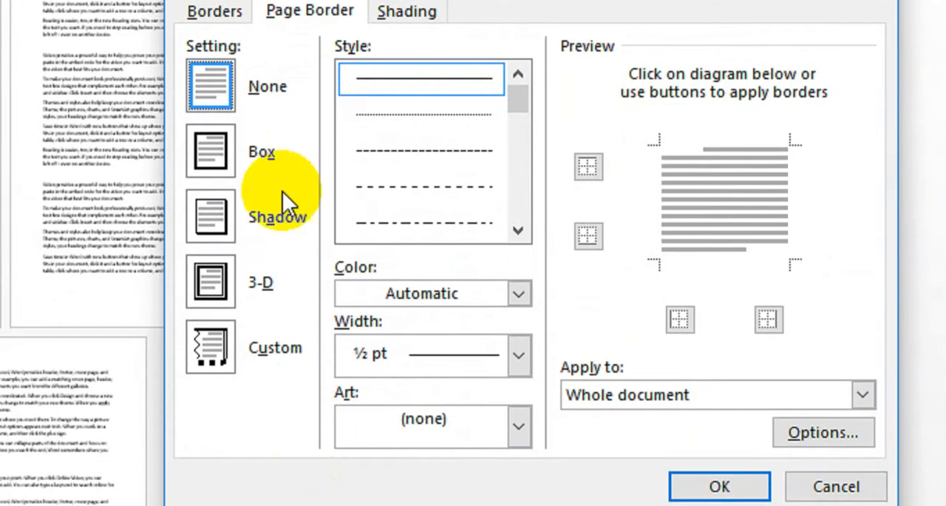
left_click(212, 153)
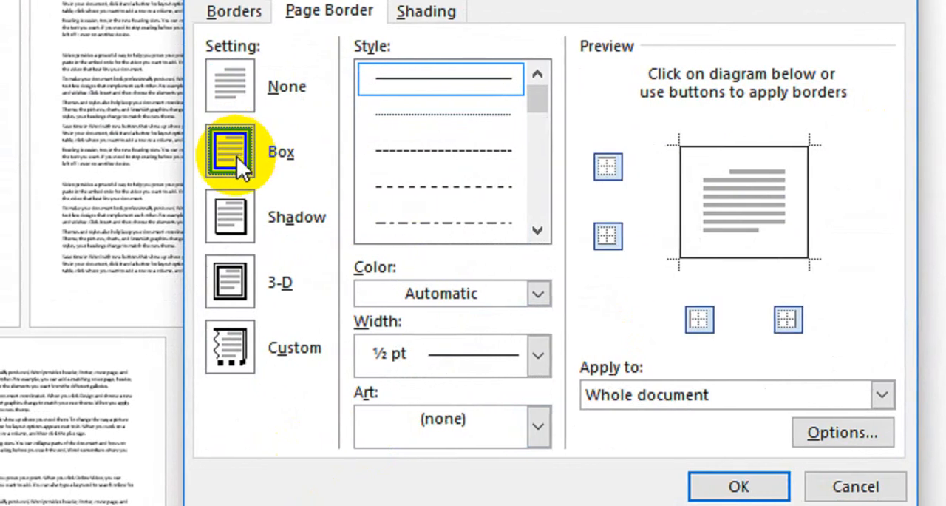
left_click(538, 349)
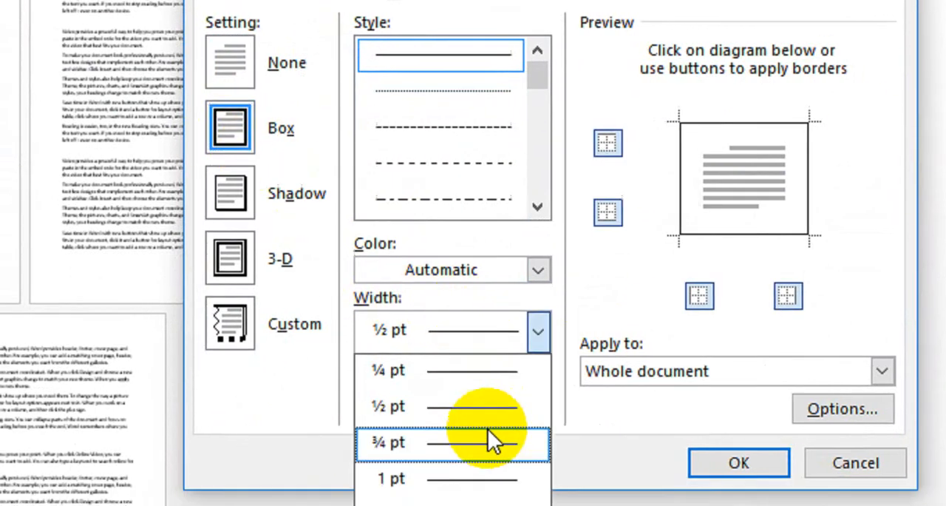
left_click(471, 391)
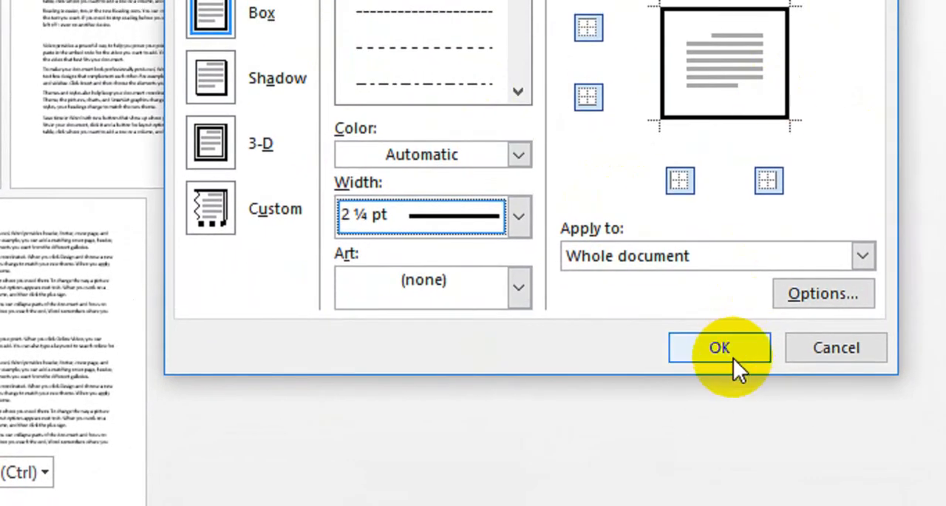
left_click(733, 358)
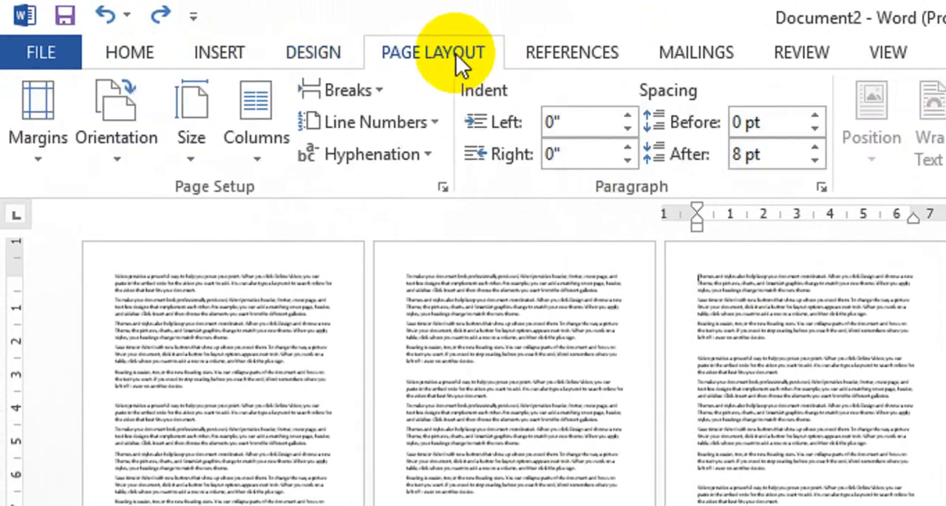
Insert Next Page section breaks before "Themes and styles" at the start of the third page and at the end of the fifth page
left_click(377, 90)
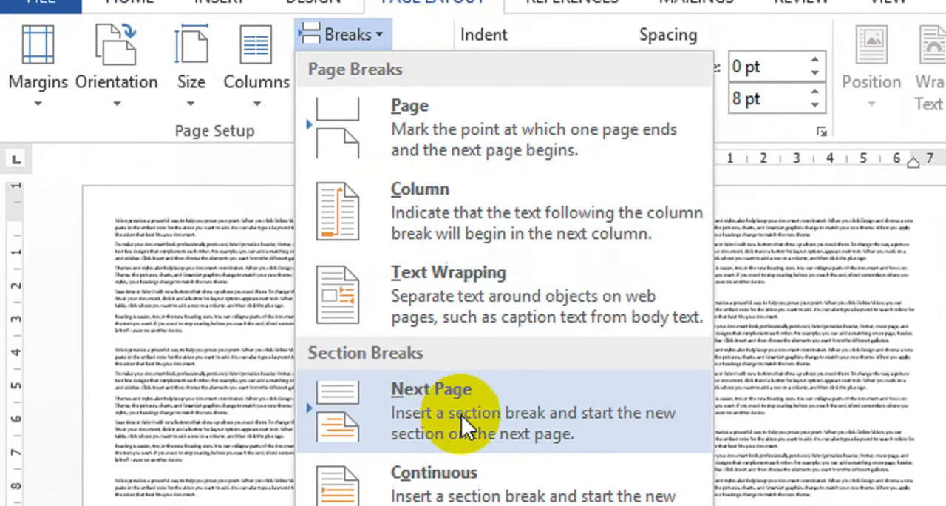
left_click(459, 466)
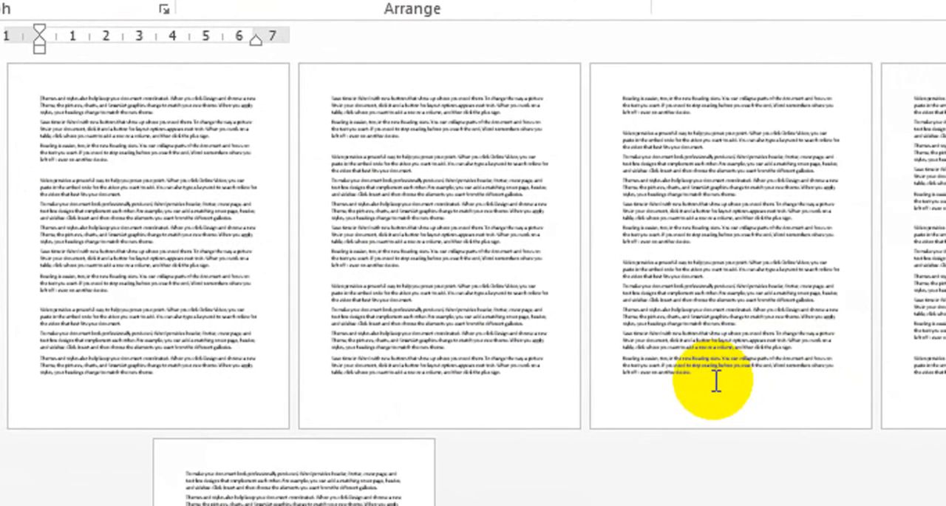
double_click(716, 381)
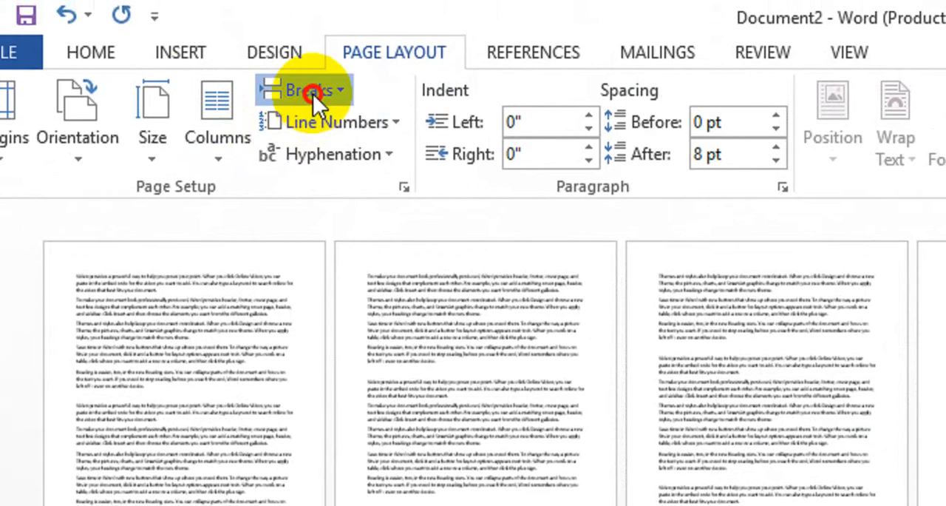
left_click(305, 92)
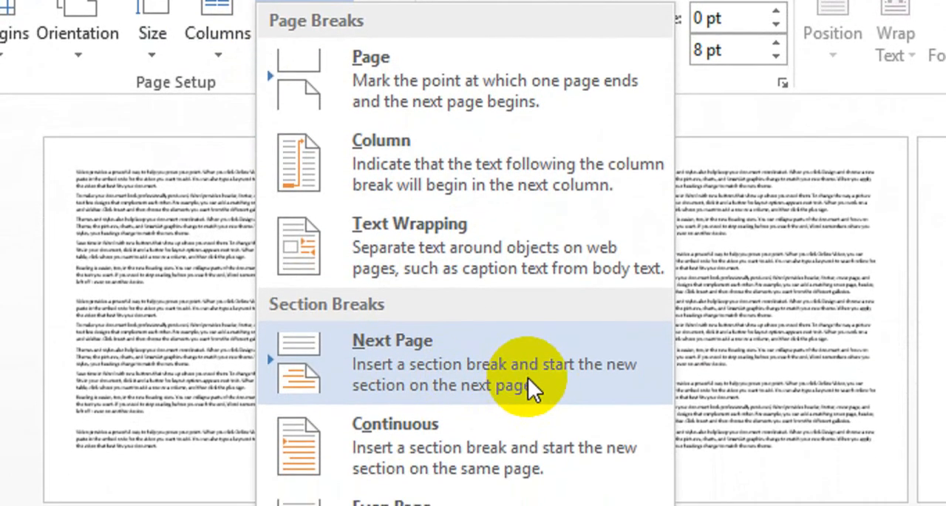
left_click(528, 377)
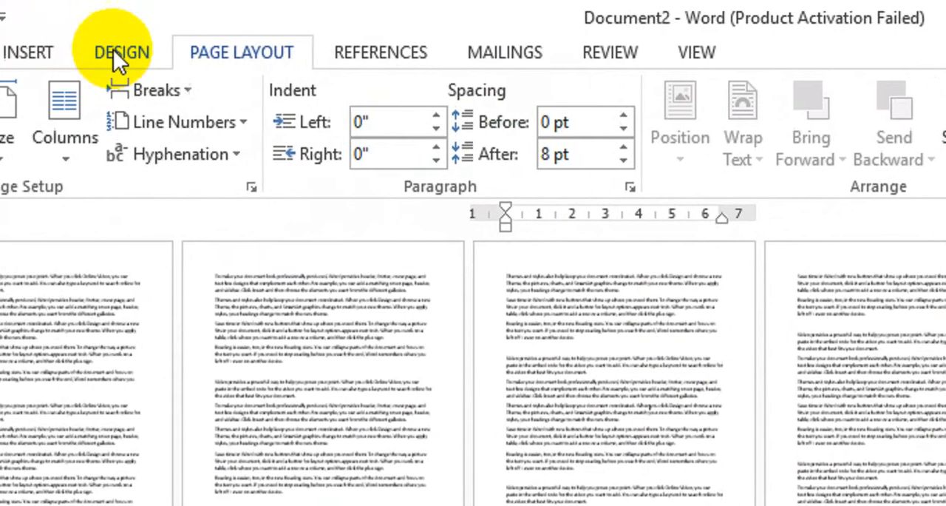
Apply a green 3 pt box page border to only the section covering pages three to five
left_click(174, 53)
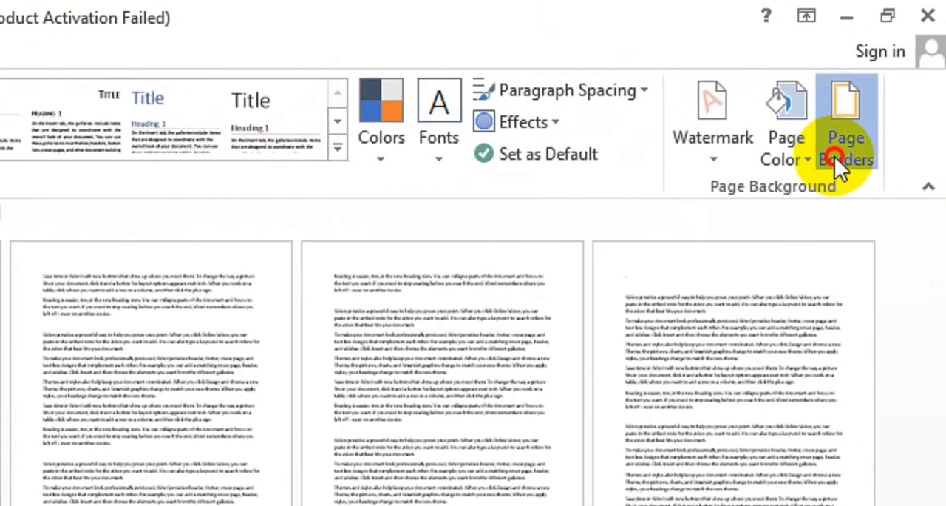
left_click(913, 159)
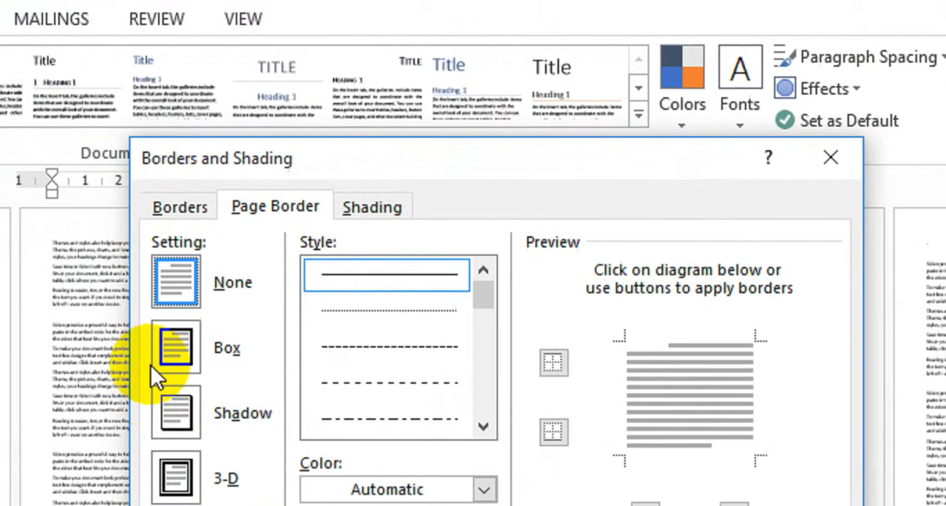
left_click(210, 426)
left_click(523, 303)
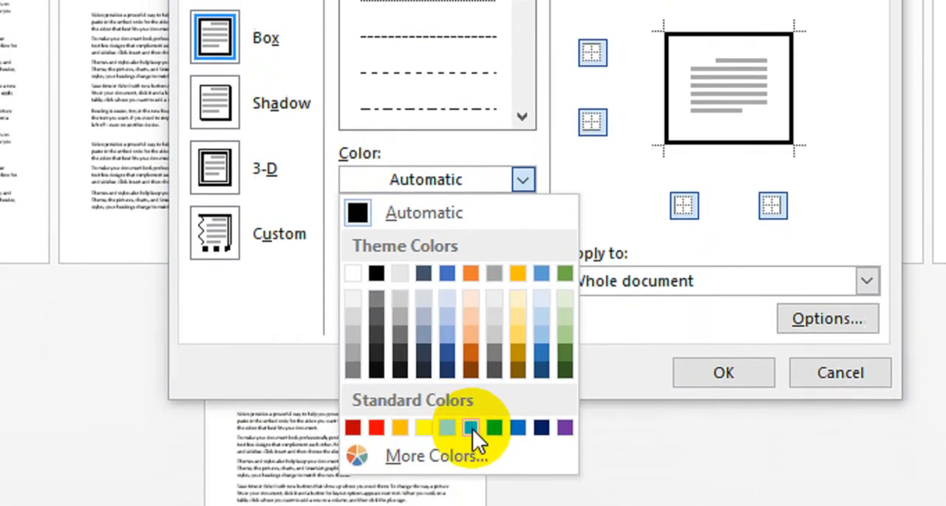
left_click(474, 435)
left_click(525, 213)
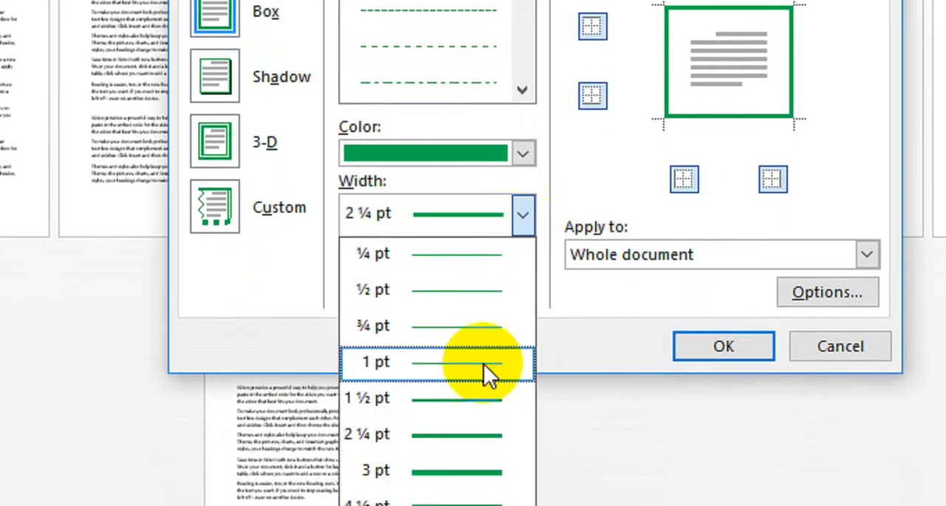
left_click(458, 447)
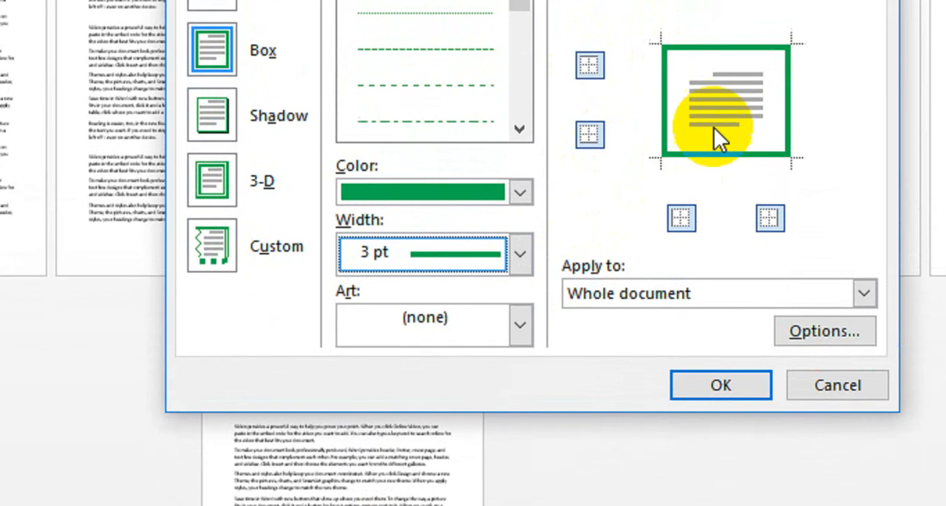
left_click(673, 300)
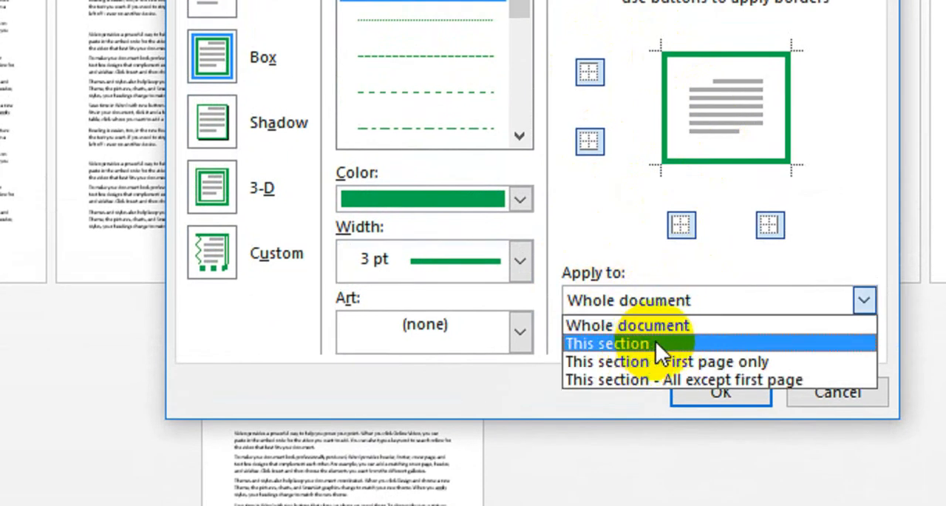
left_click(618, 344)
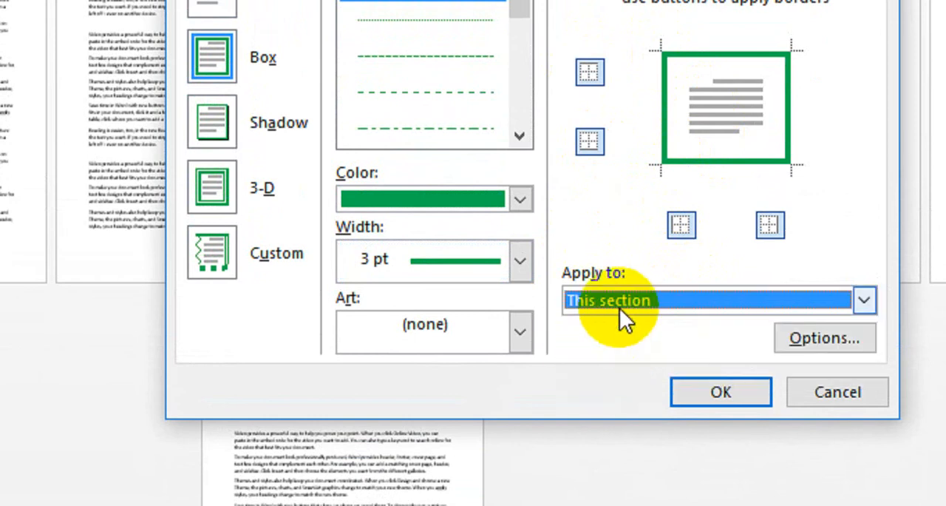
left_click(711, 392)
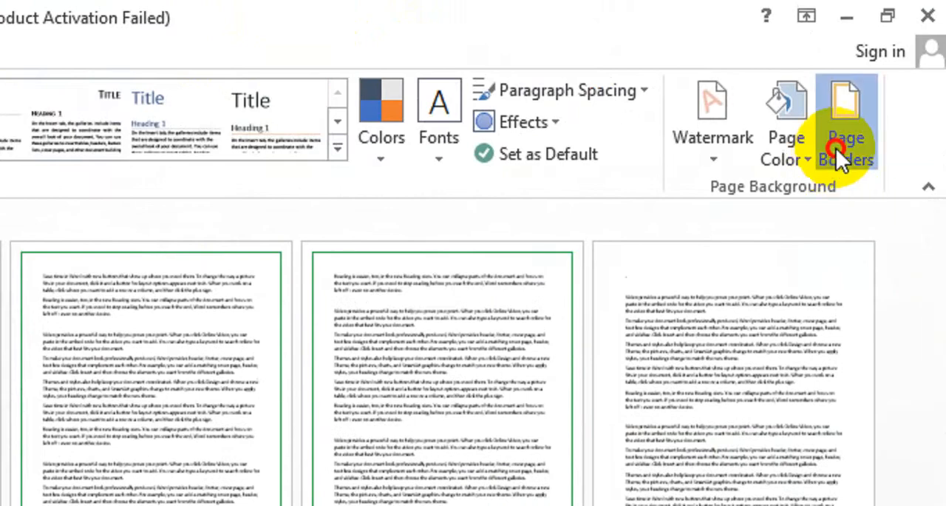
Apply the red apples art page border to only the first section, covering the first two pages
left_click(836, 148)
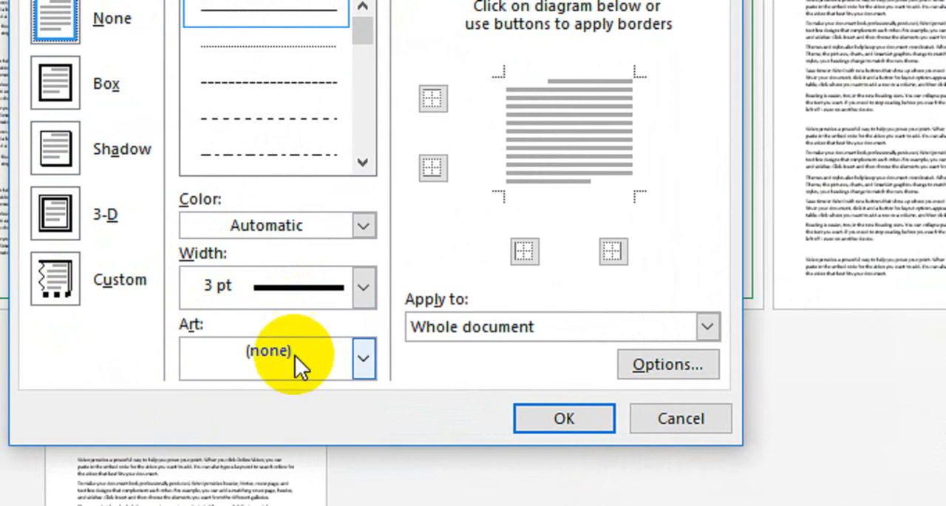
left_click(363, 357)
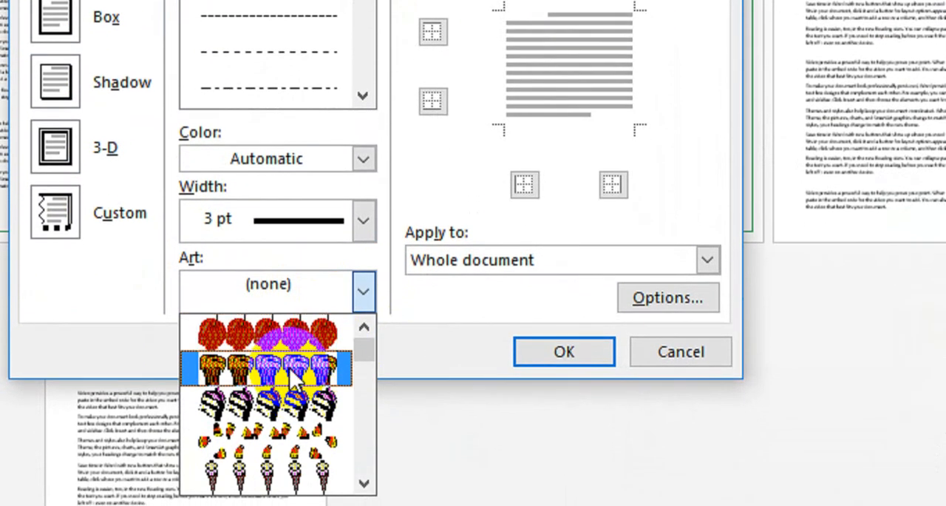
left_click(299, 323)
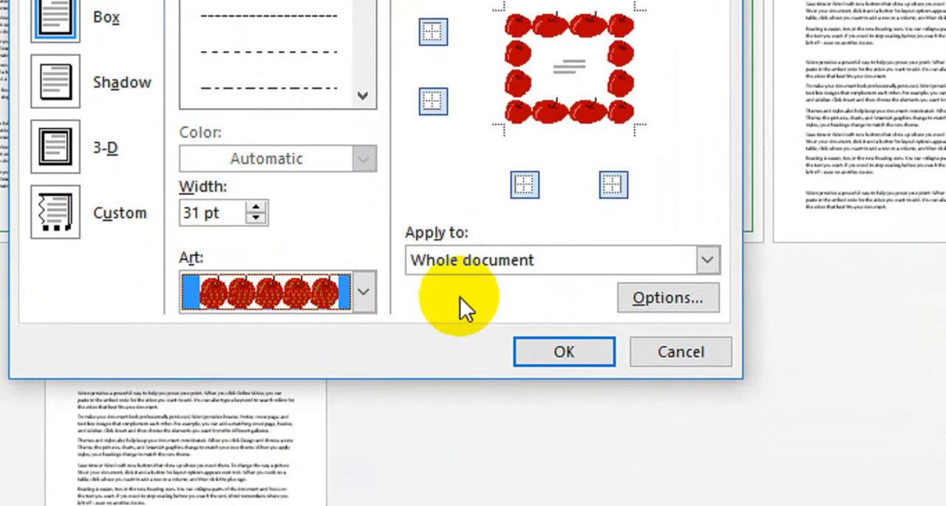
left_click(547, 267)
left_click(562, 352)
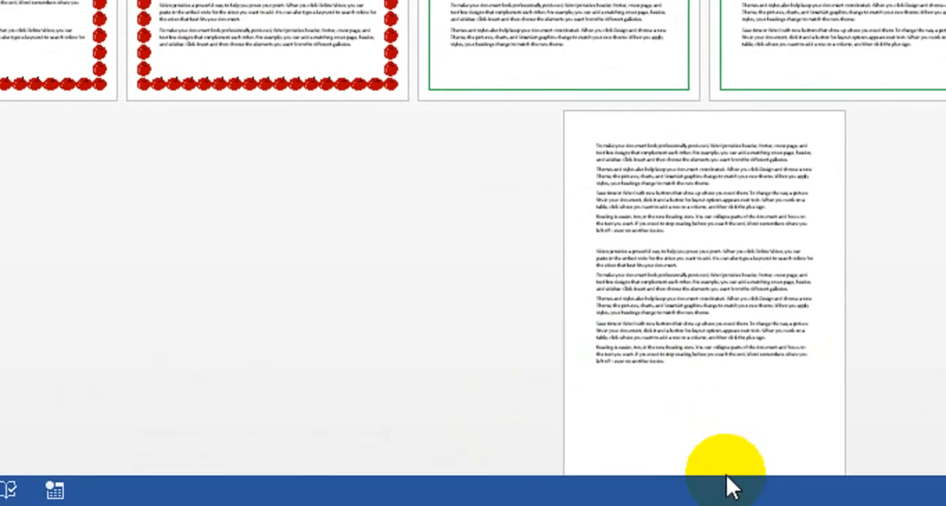
Switch to Document3, which contains the table
mouse_move(518, 505)
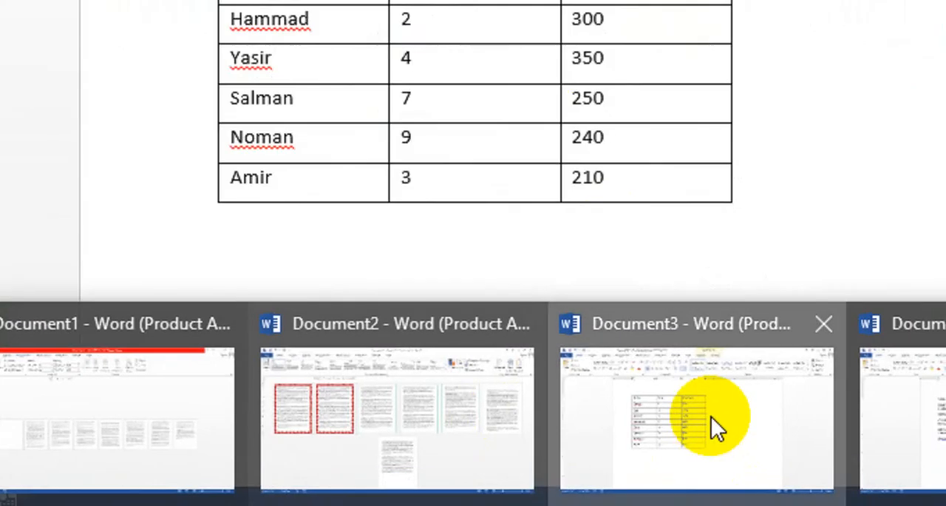
left_click(711, 422)
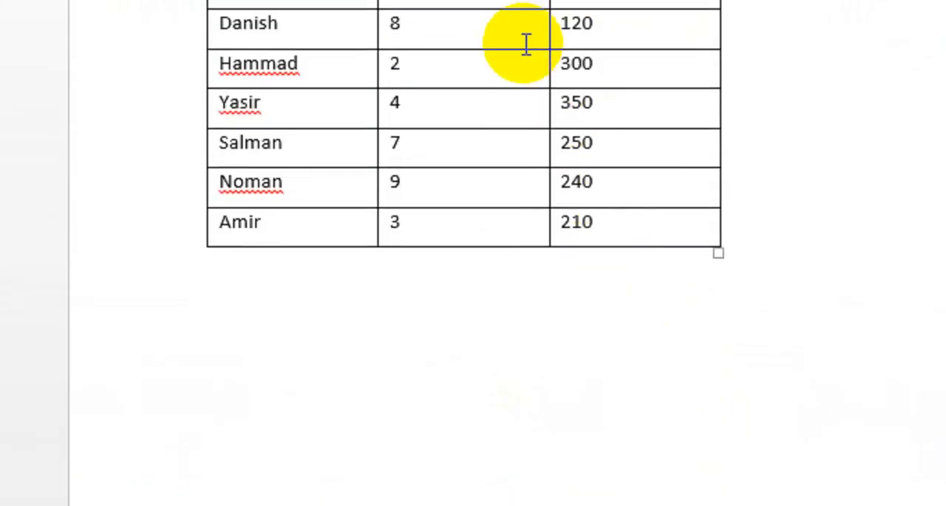
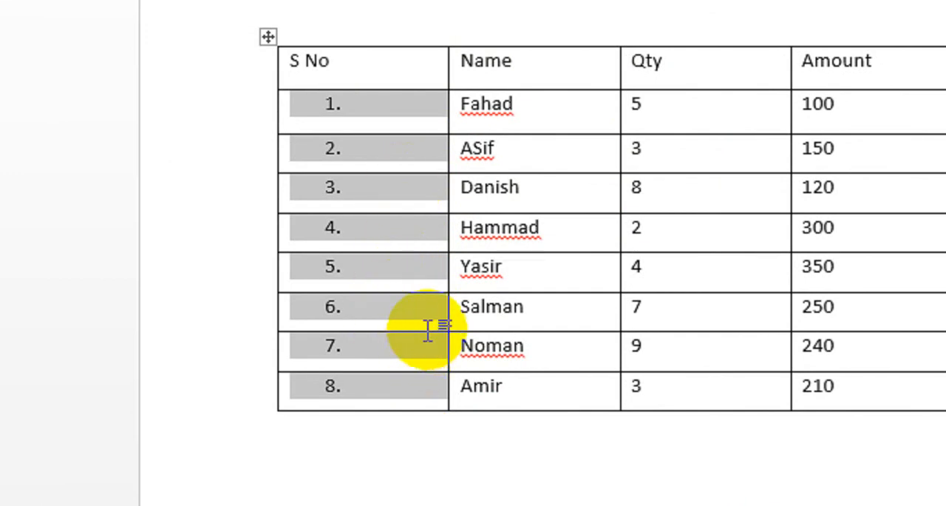
Leave the numbered table and switch to Document4, which contains the text broken into short lines
scroll(473, 385, "down", 3)
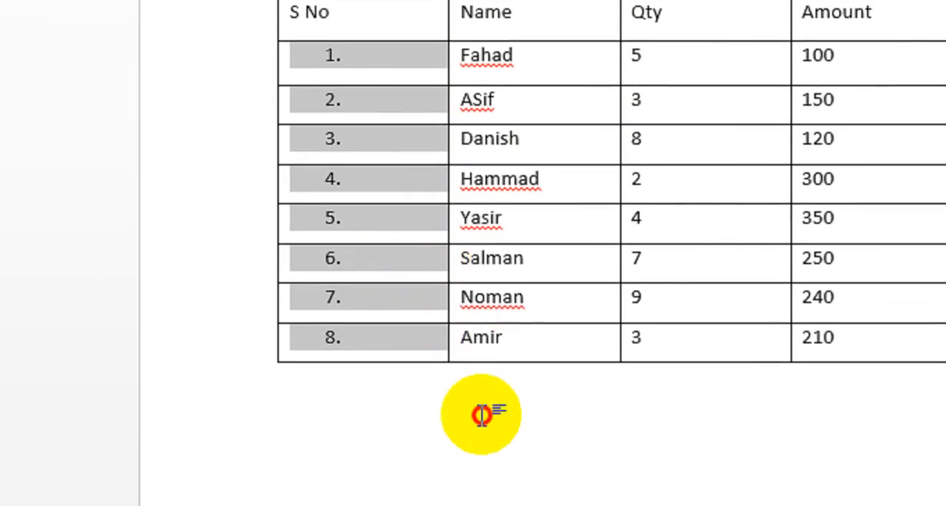
left_click(483, 392)
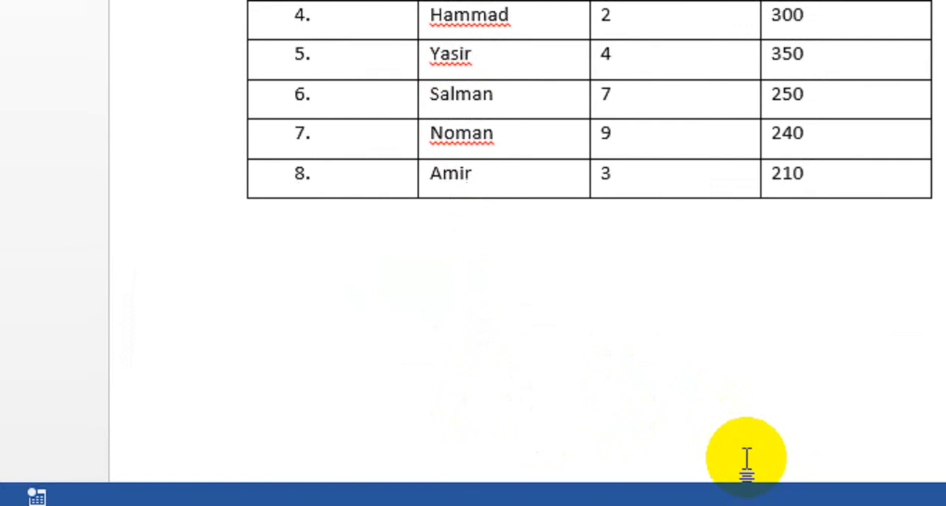
mouse_move(698, 505)
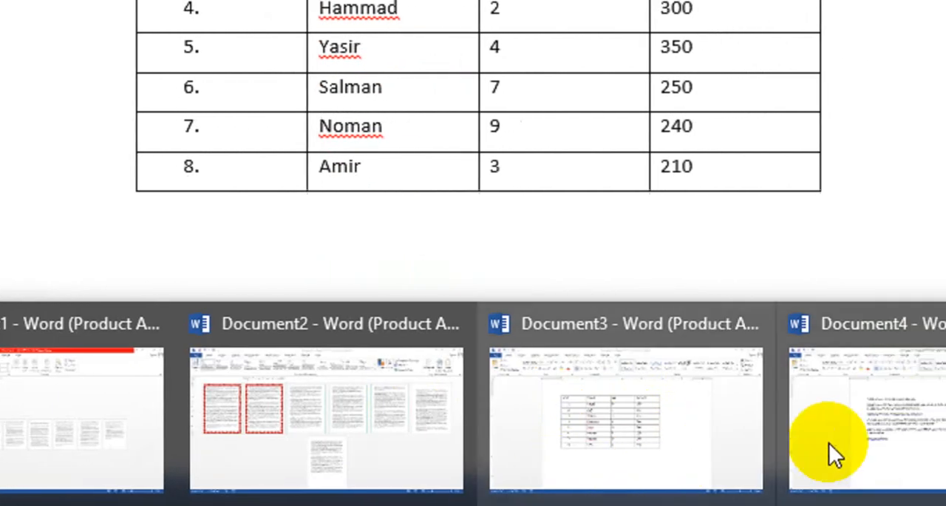
mouse_move(786, 416)
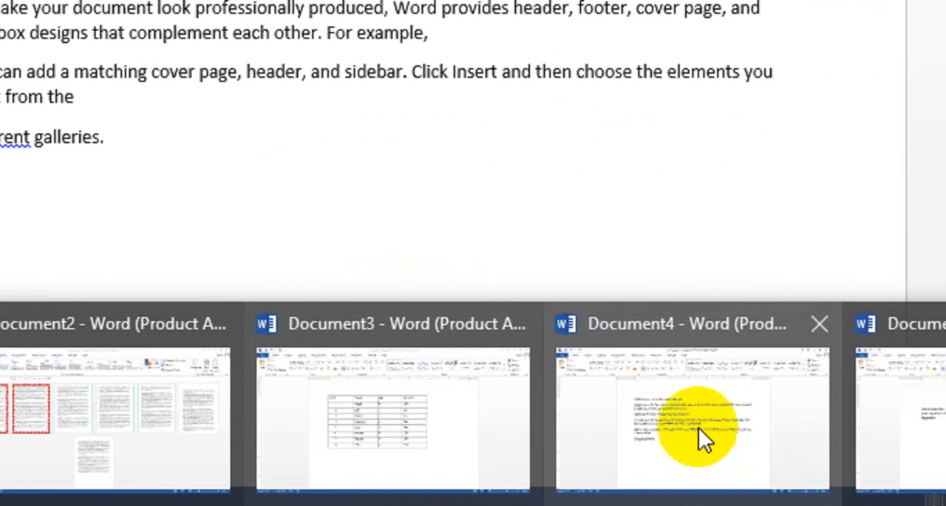
left_click(700, 433)
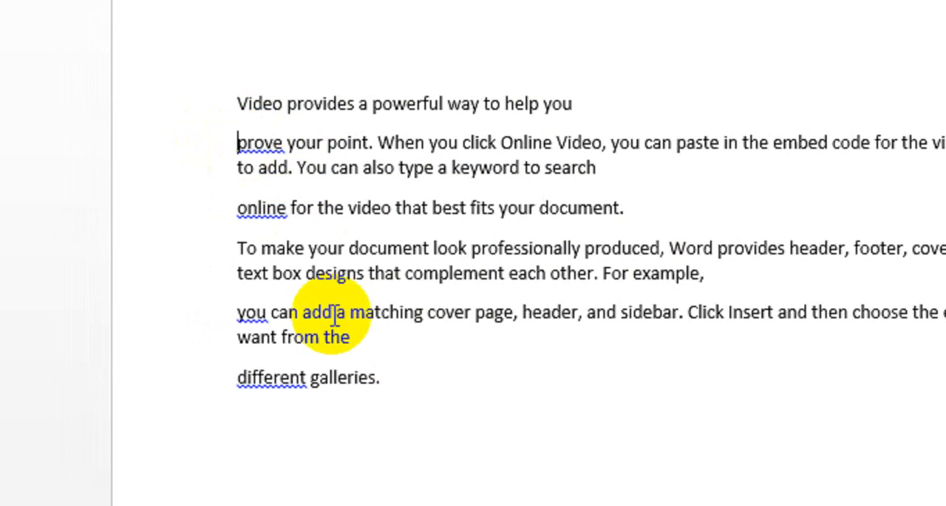
Try to join the second line to the first by manually removing the paragraph break before "prove"
key("BackSpace")
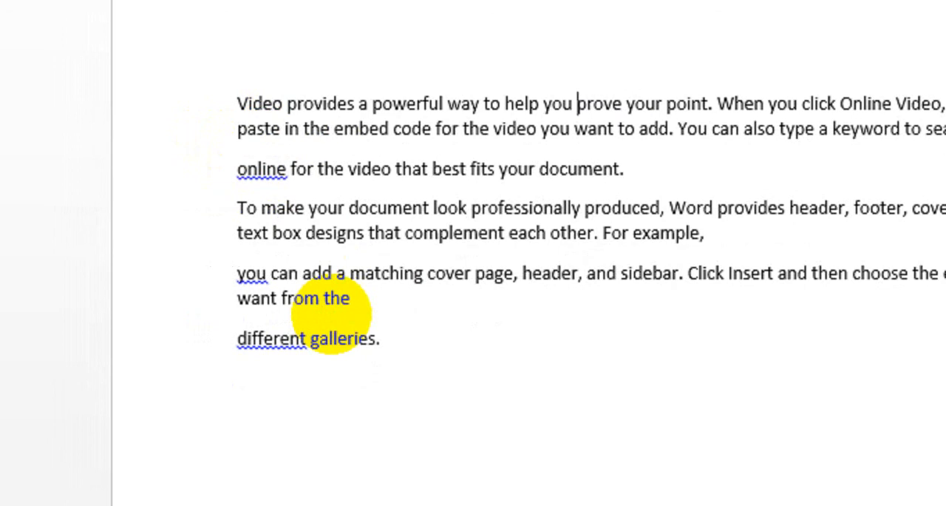
key("BackSpace")
key("Return")
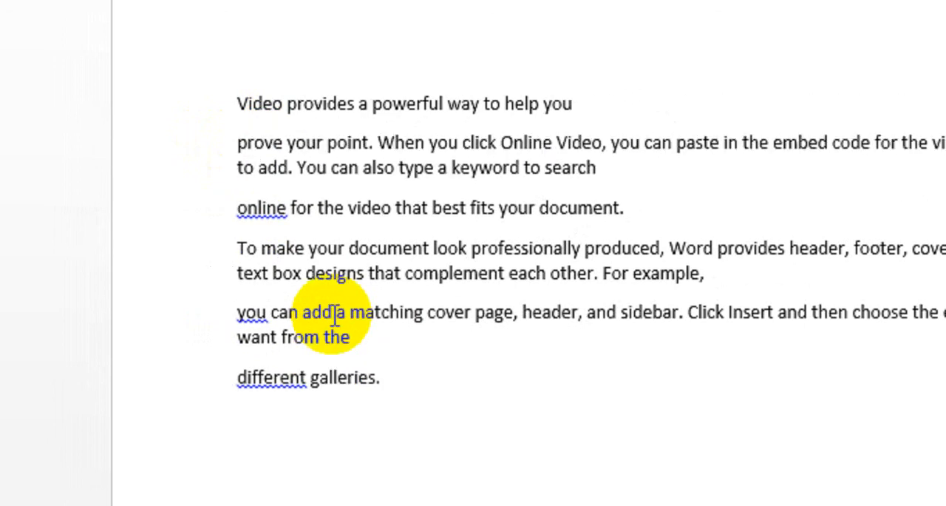
Join all the lines into one paragraph by replacing every paragraph mark (^p) in the selected text only
left_click_drag(407, 380, 227, 104)
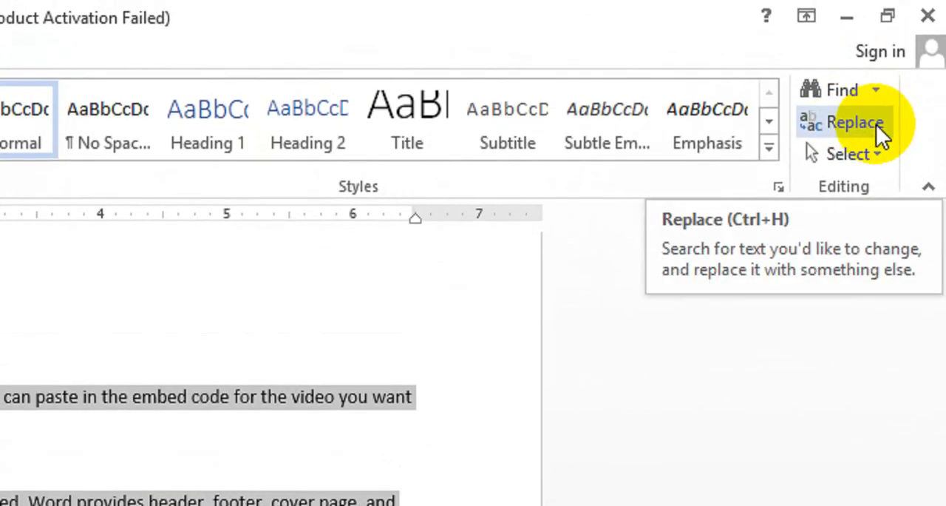
left_click(876, 124)
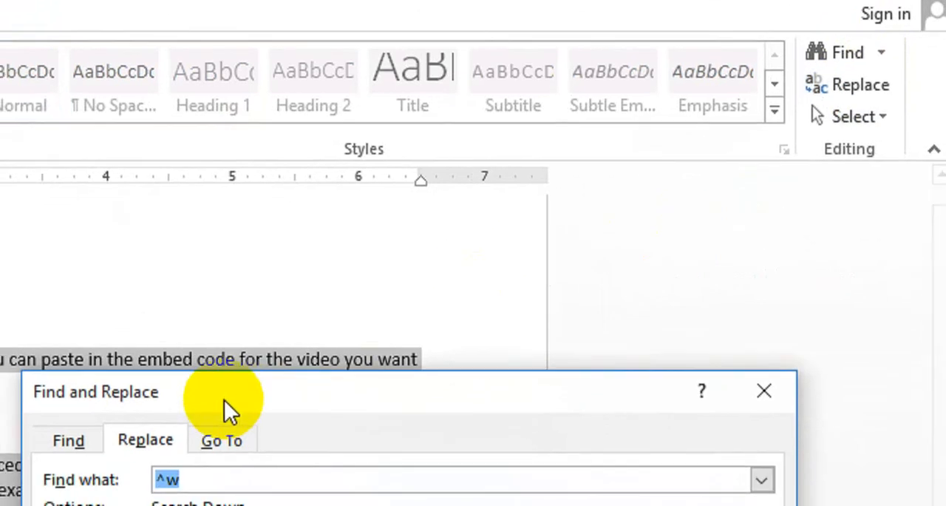
key("BackSpace")
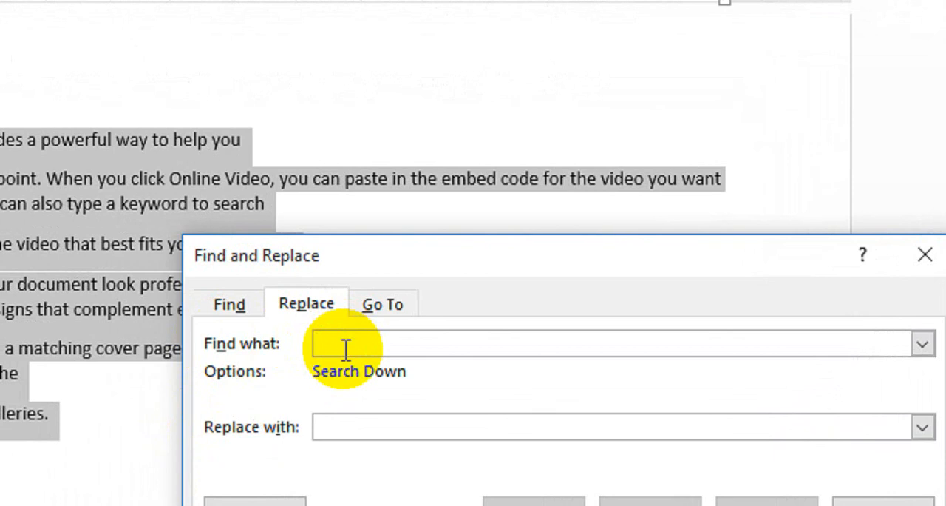
type("^")
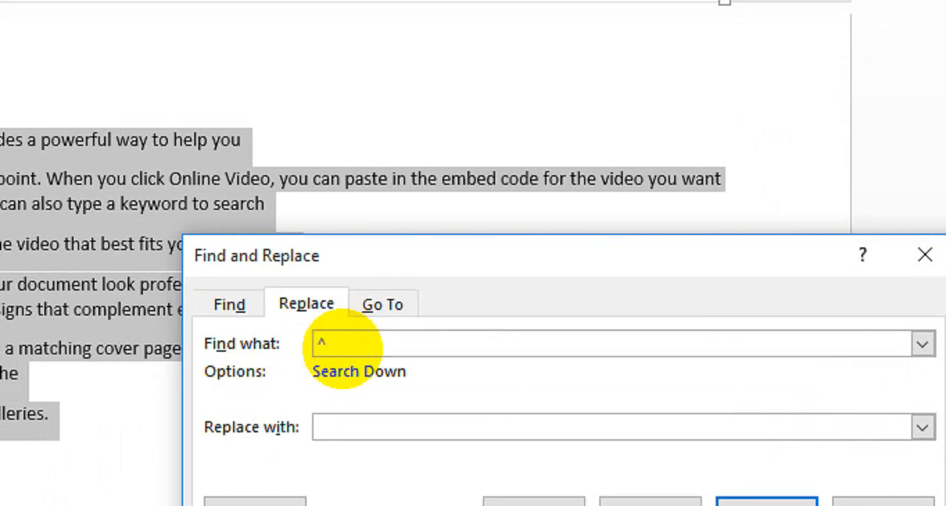
left_click_drag(386, 258, 417, 311)
type("p")
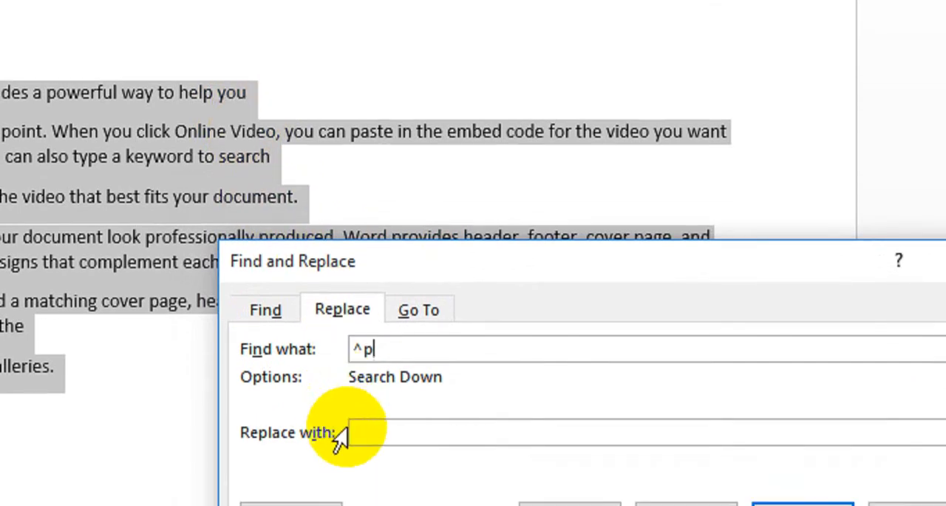
left_click(365, 477)
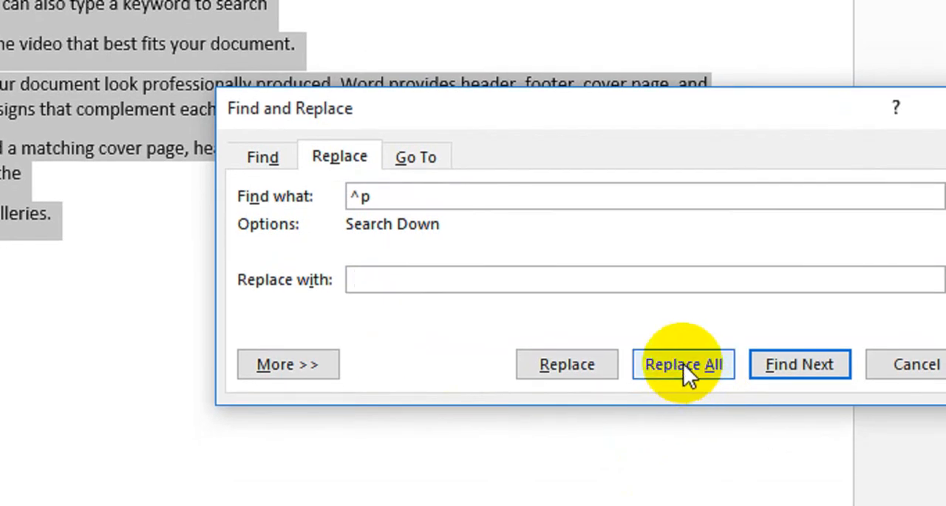
left_click(683, 363)
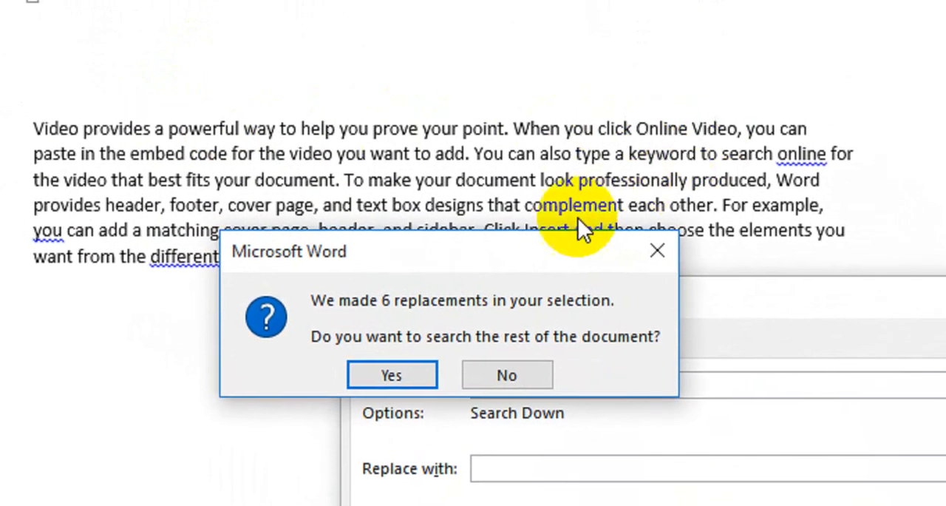
left_click_drag(547, 250, 533, 273)
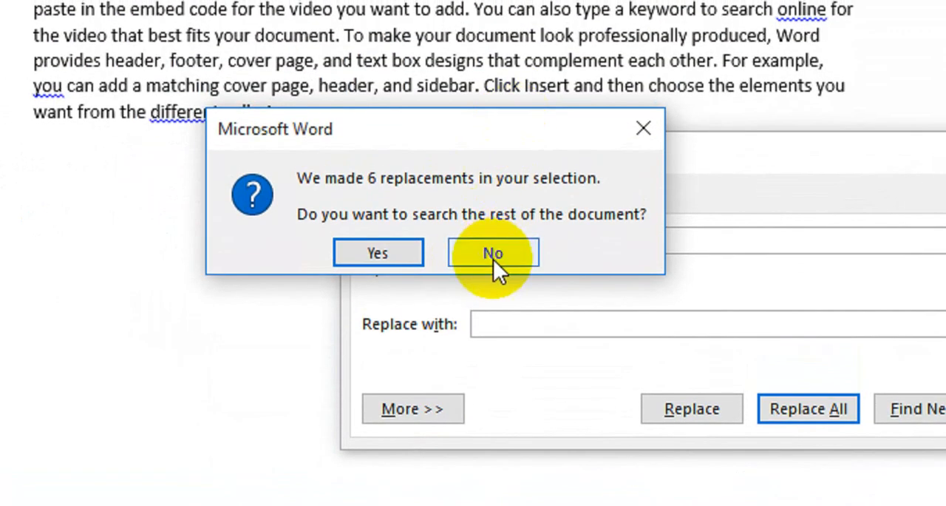
left_click(493, 254)
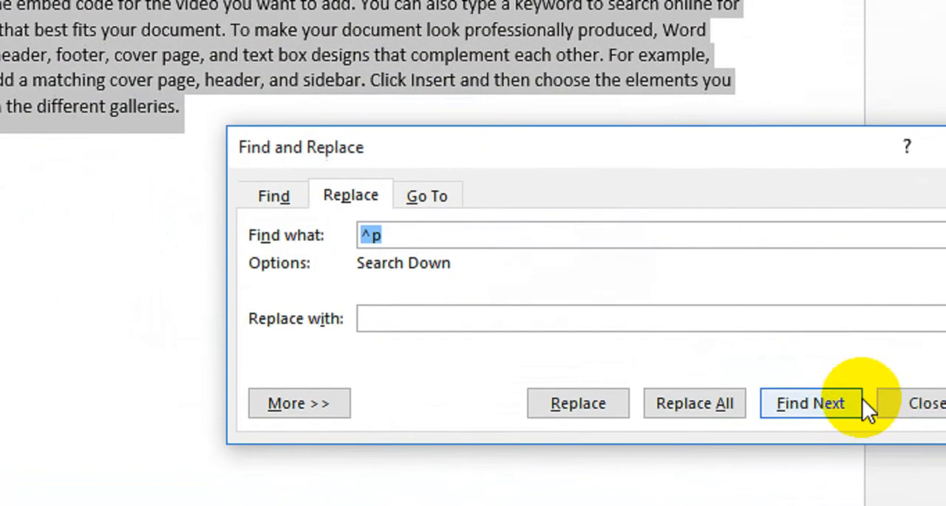
left_click(770, 384)
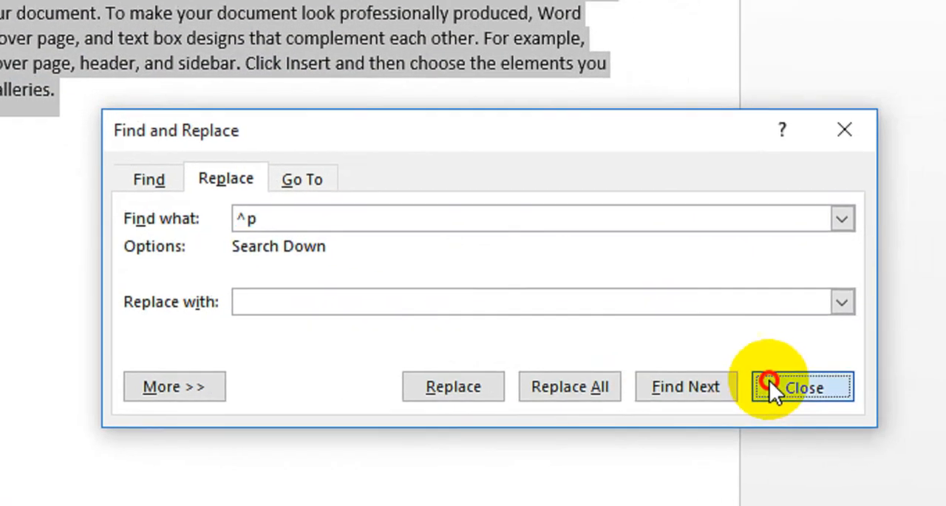
left_click(253, 131)
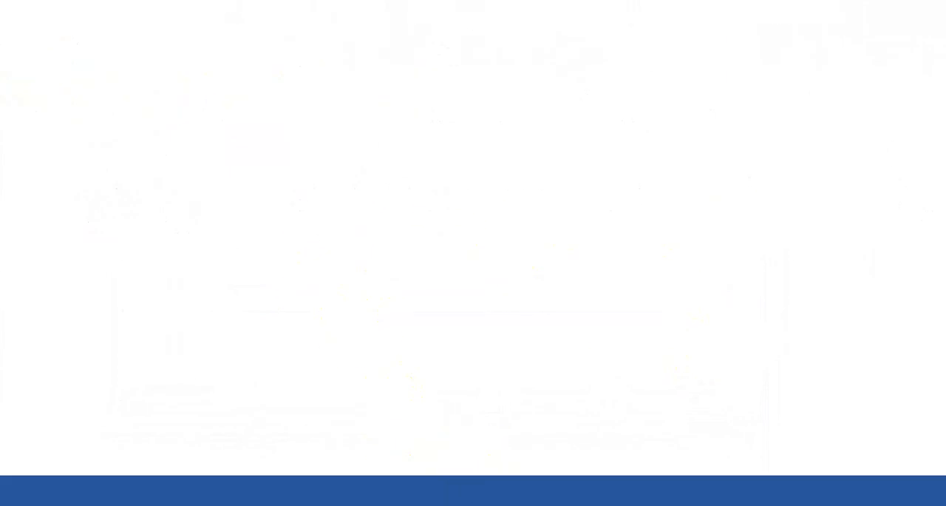
Switch to Document5 and examine the wide gaps between words in its paragraph
mouse_move(473, 504)
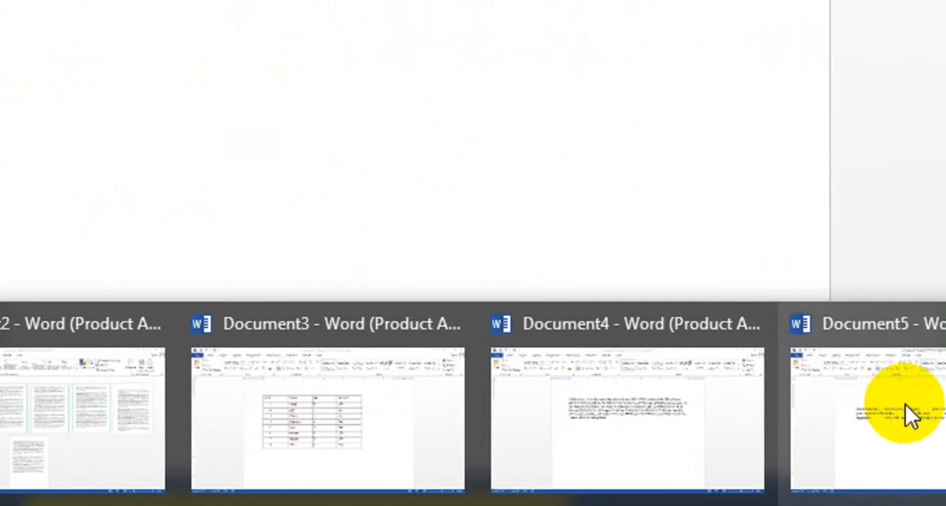
left_click(776, 393)
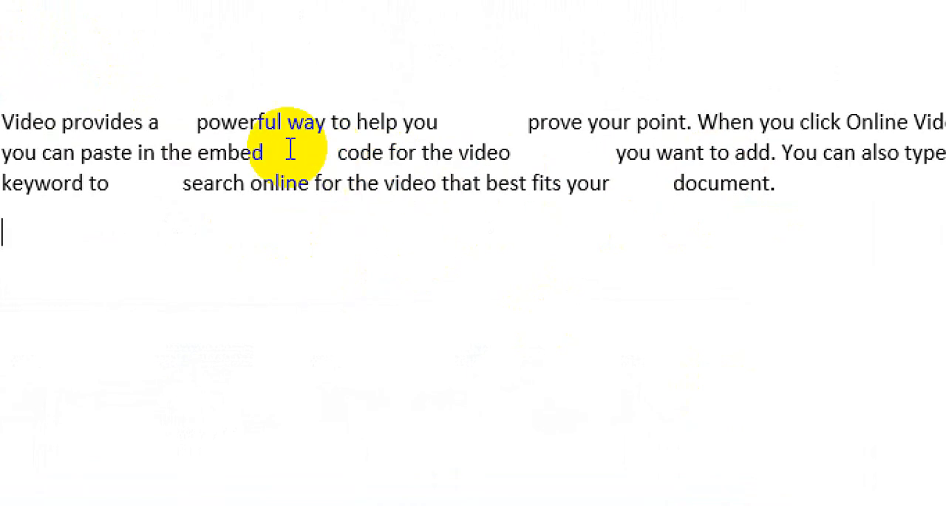
left_click(185, 127)
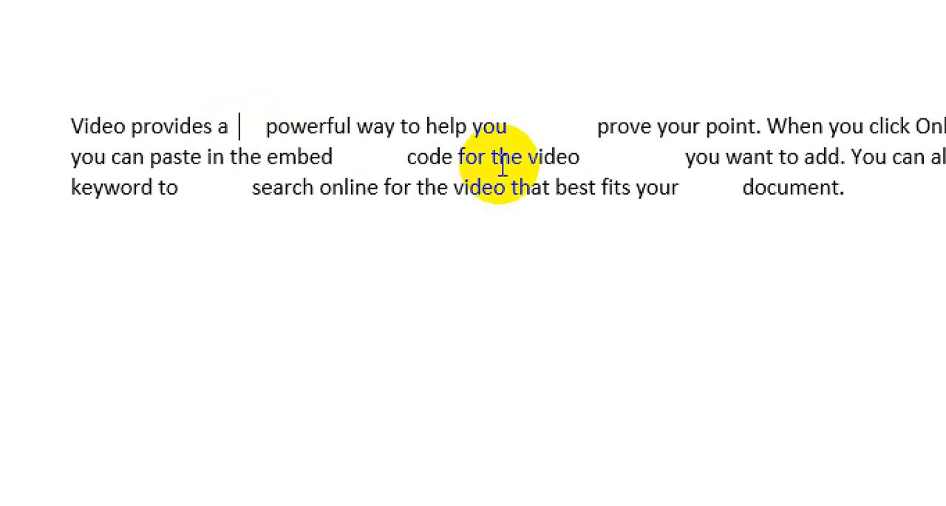
left_click(538, 127)
left_click_drag(538, 129, 597, 130)
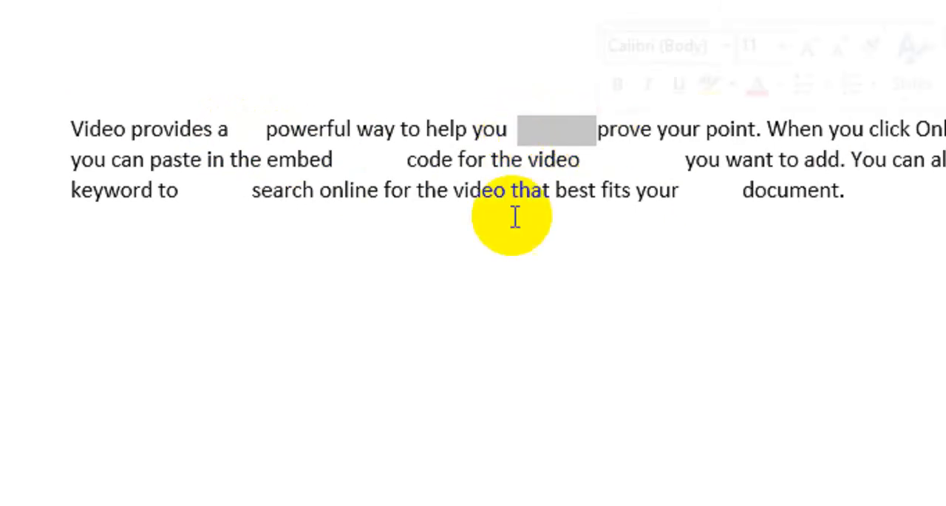
left_click_drag(334, 160, 405, 160)
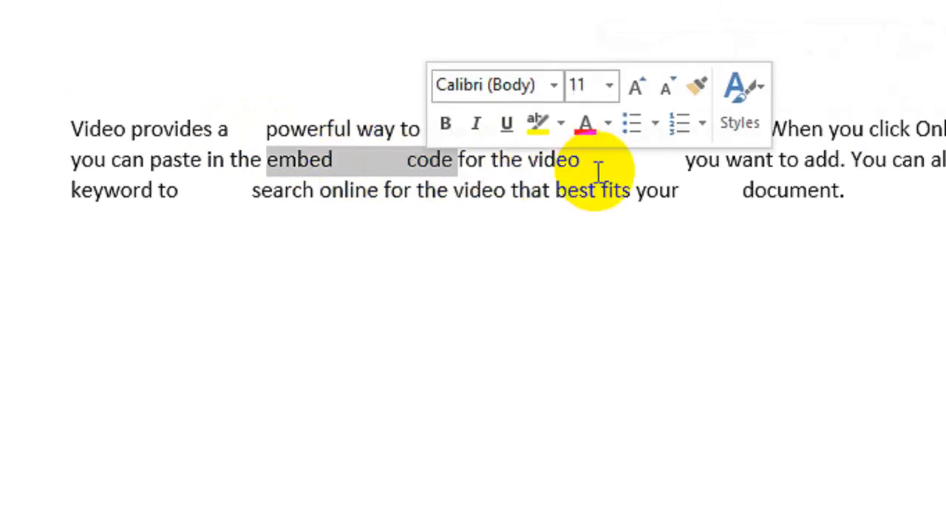
left_click_drag(600, 159, 670, 159)
left_click_drag(682, 194, 721, 200)
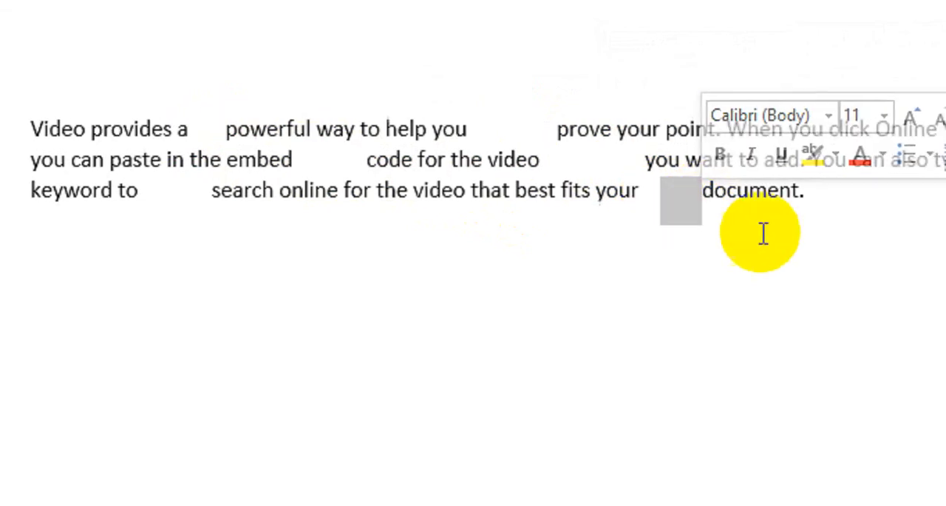
left_click(596, 197)
Try to remove the extra spaces before "document" manually, and undo the deletions
left_click(623, 191)
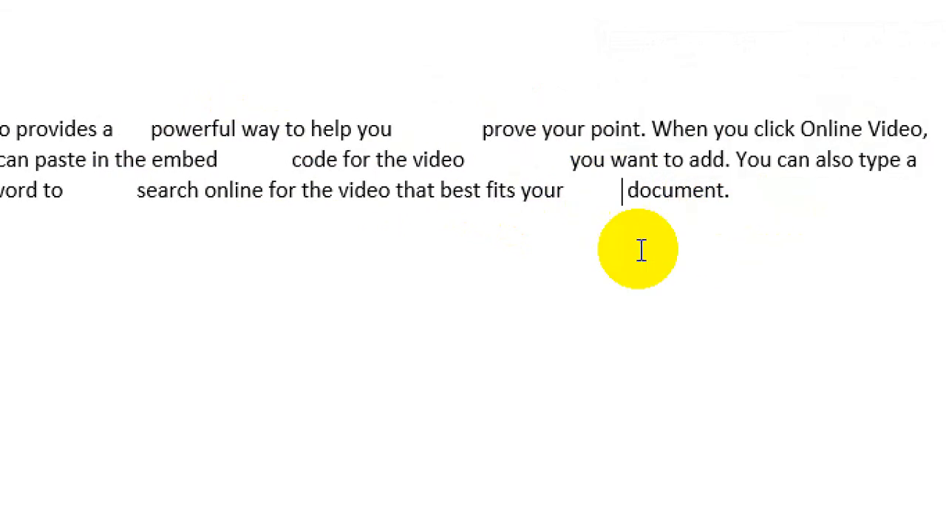
key("BackSpace")
key("BackSpace")
key("BackSpace")
key("BackSpace")
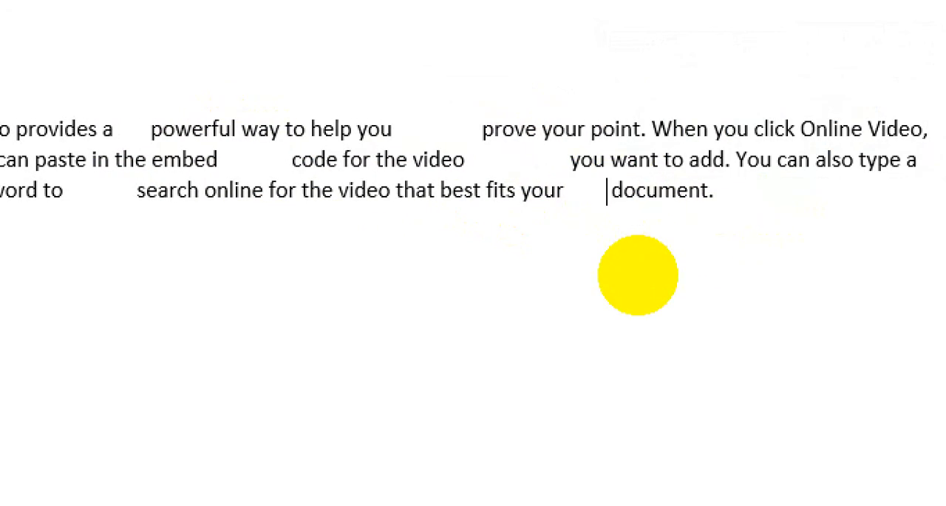
key("ctrl+z")
key("ctrl+z")
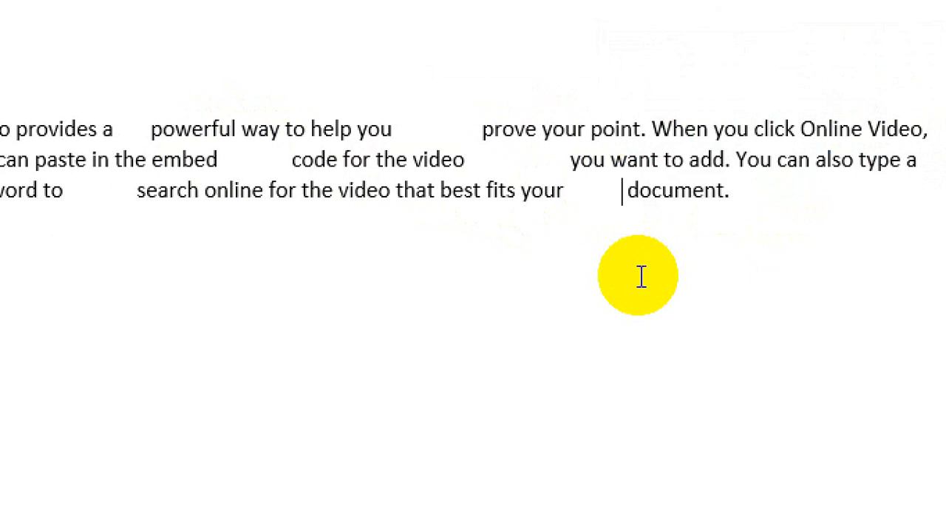
key("ctrl+y")
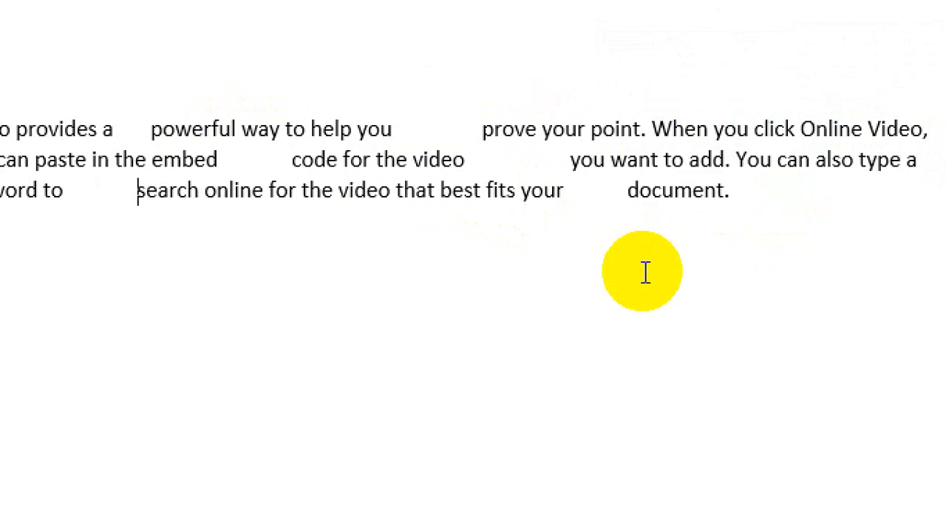
Replace all white space (^w) in the selected paragraph with a single space, without searching the rest of the document
left_click_drag(744, 190, 50, 128)
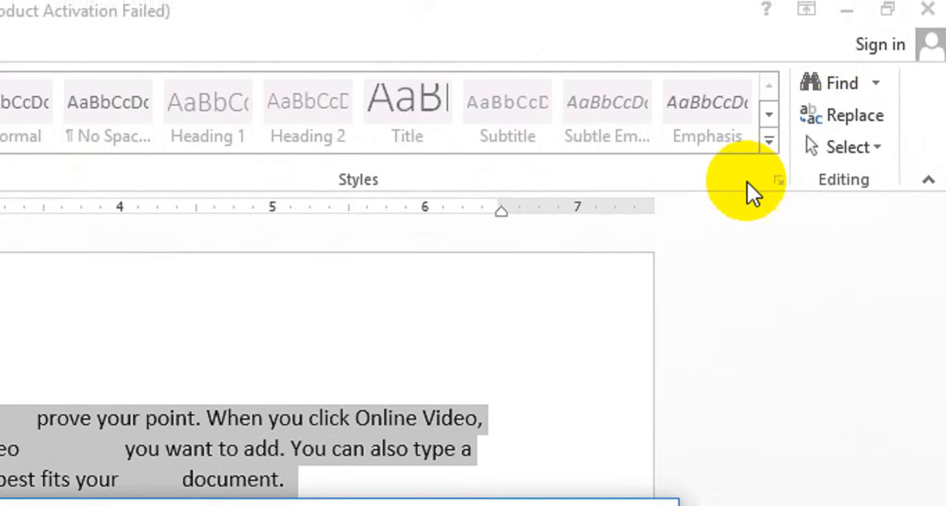
key("ctrl+h")
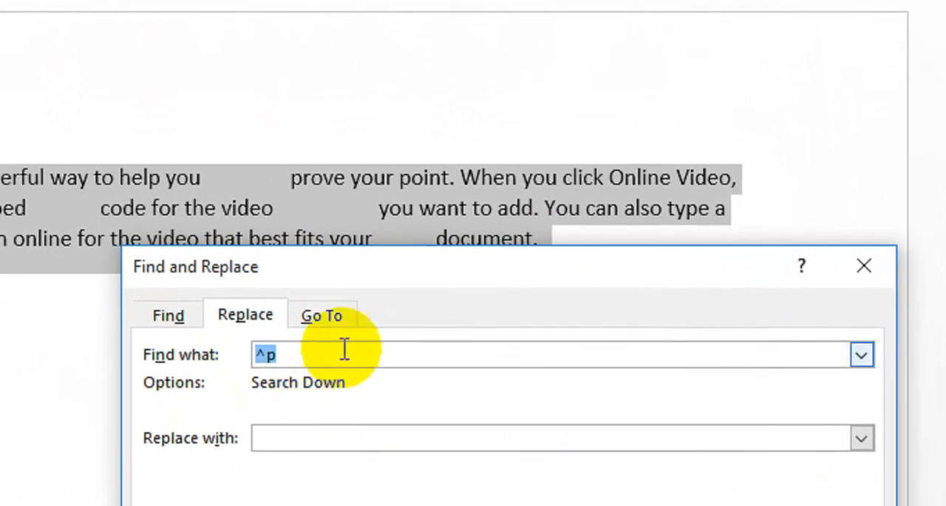
left_click(312, 400)
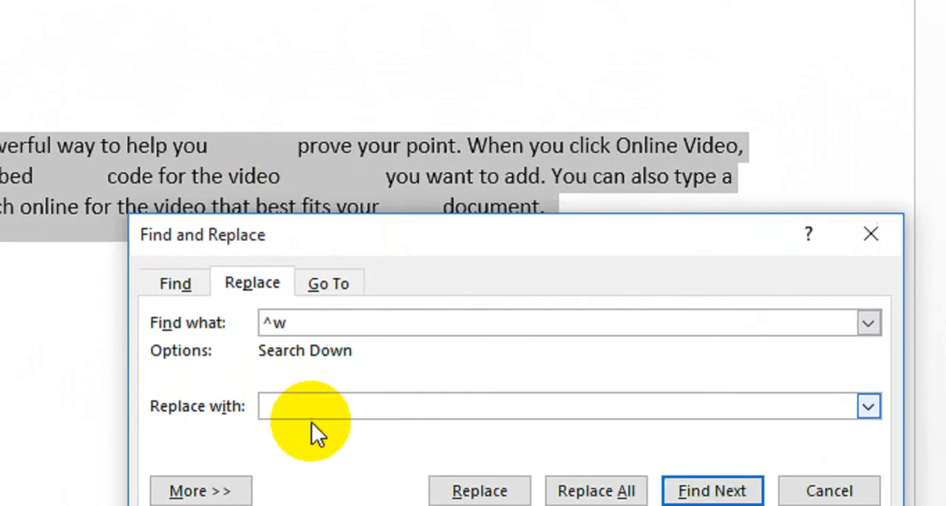
left_click(292, 438)
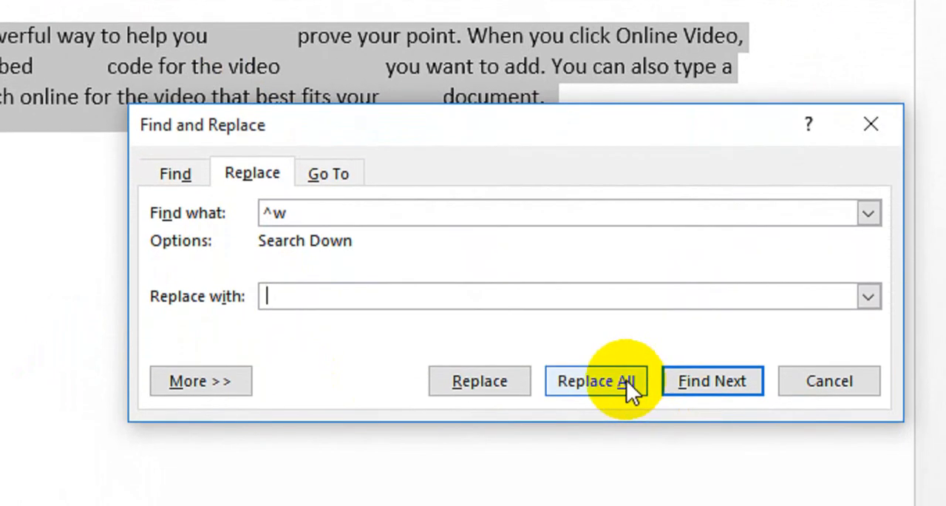
left_click(627, 379)
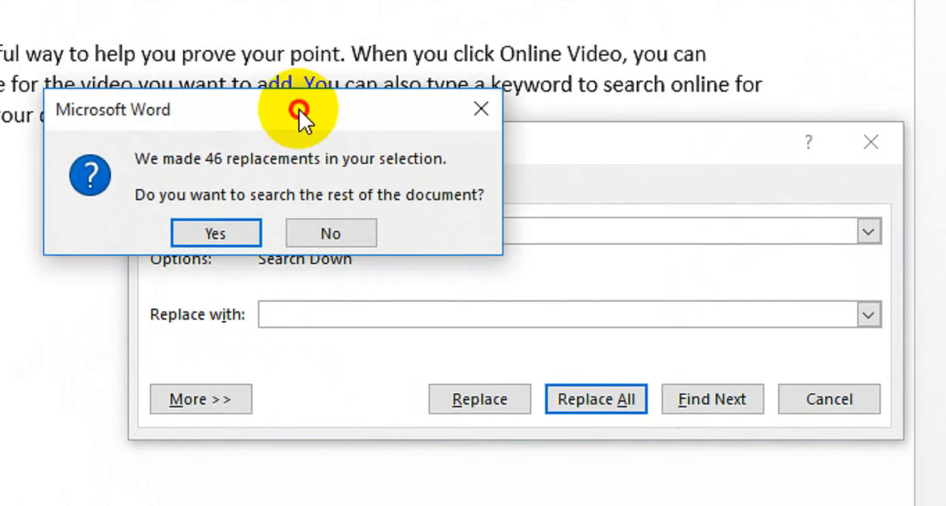
left_click_drag(299, 109, 239, 186)
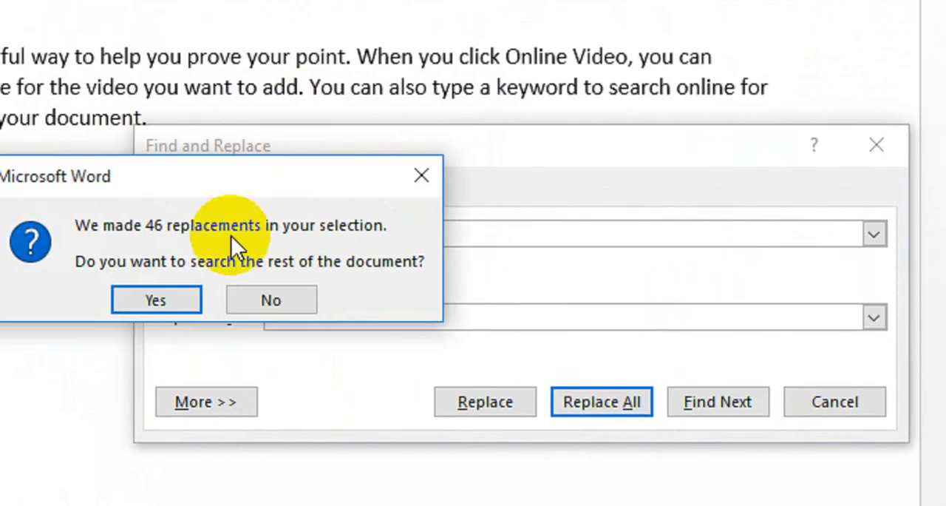
left_click(270, 303)
left_click(764, 397)
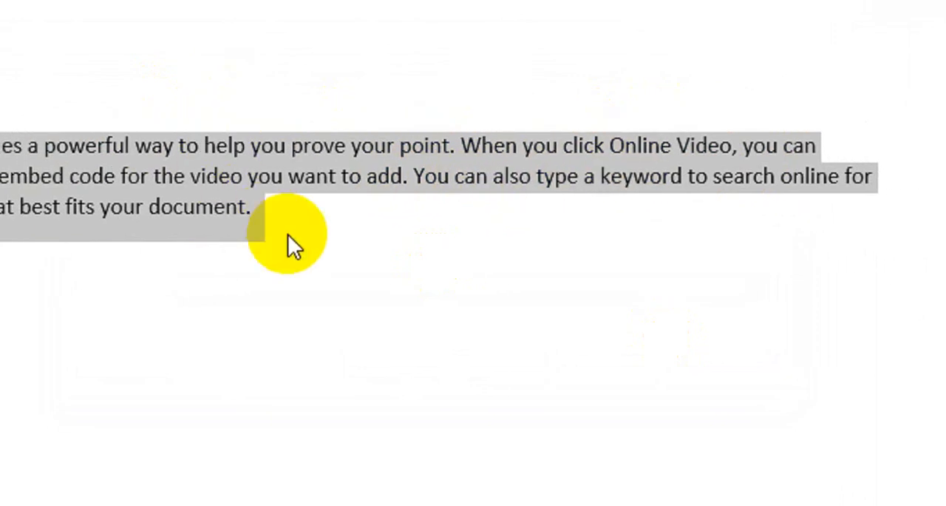
left_click(274, 223)
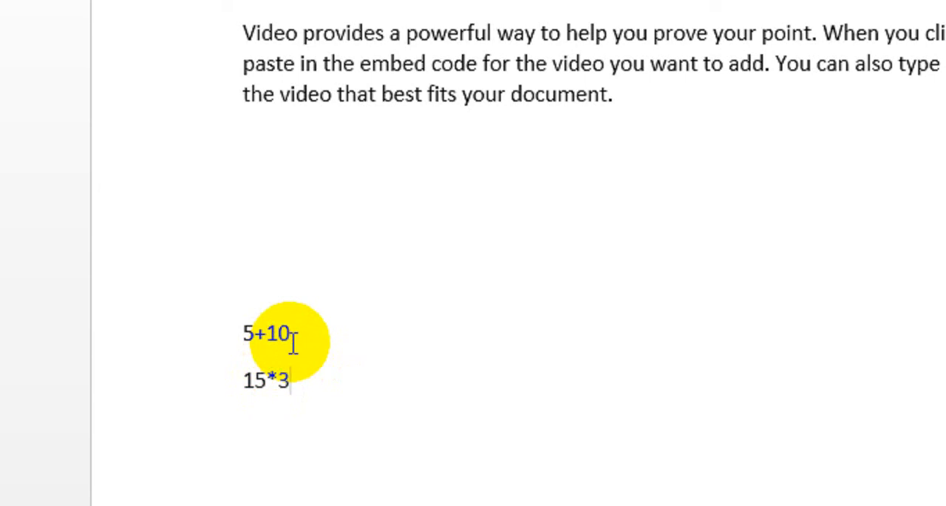
Add the Calculate command from Commands Not in the Ribbon to the Quick Access Toolbar
scroll(291, 374, "down", 1)
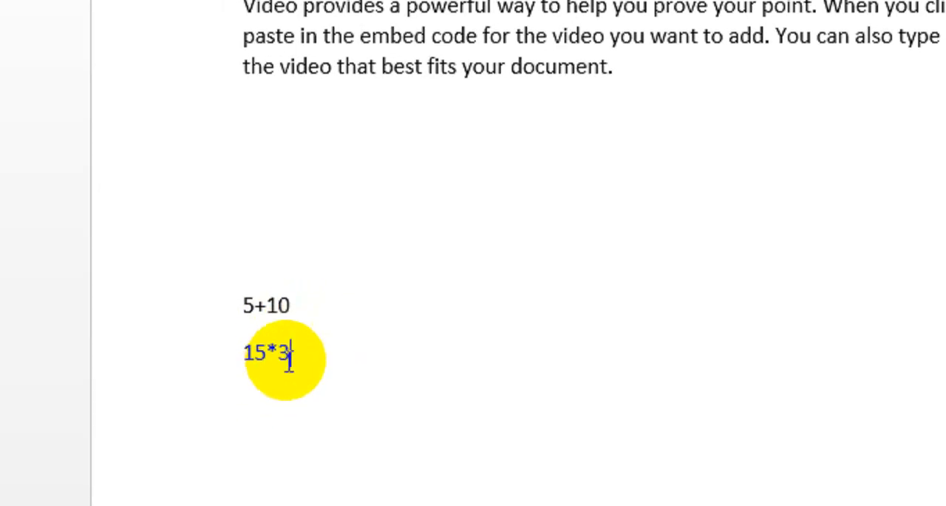
left_click(356, 255)
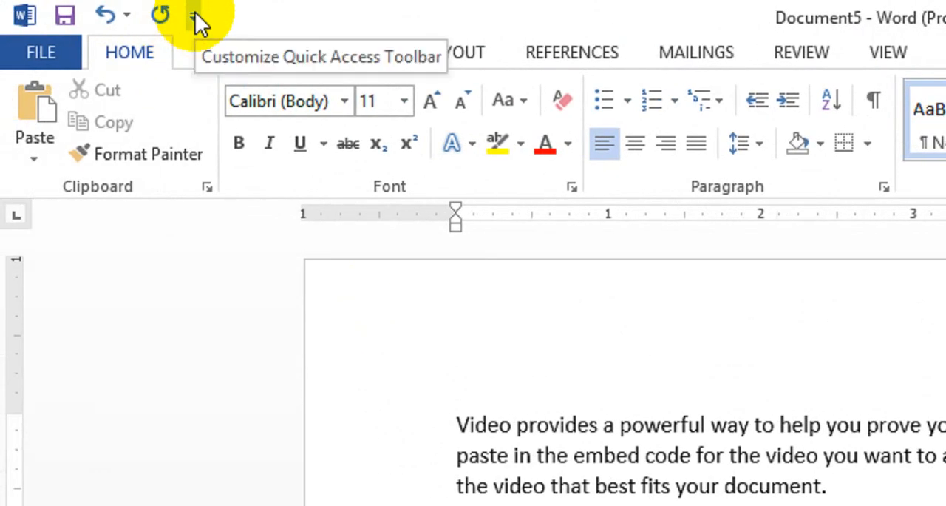
left_click(196, 16)
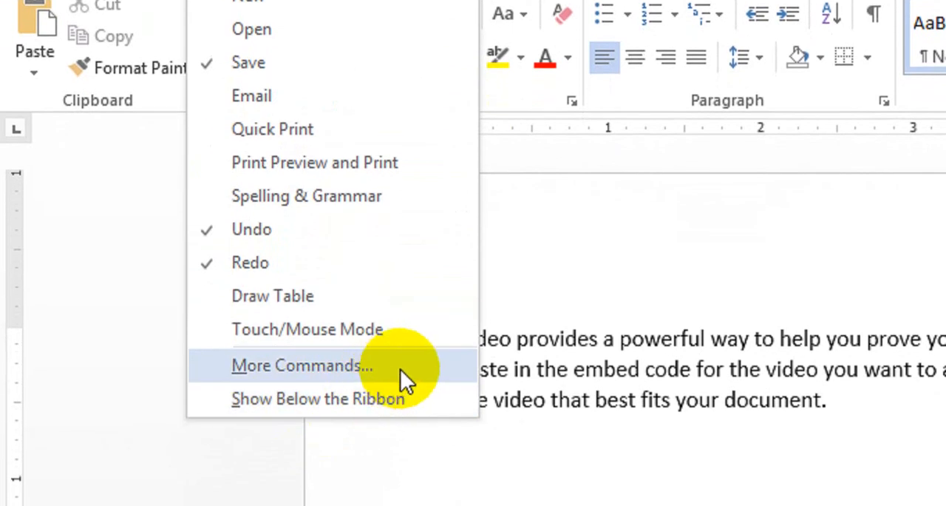
left_click(402, 374)
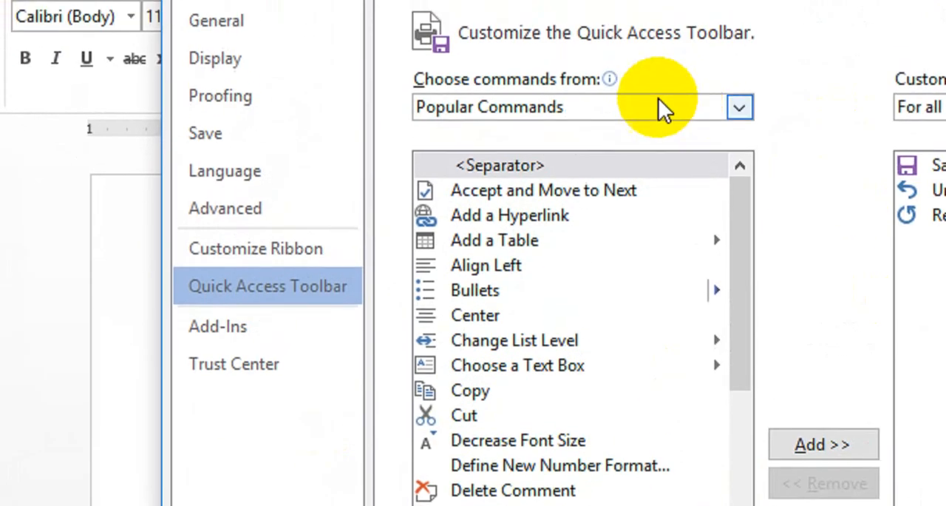
left_click(718, 108)
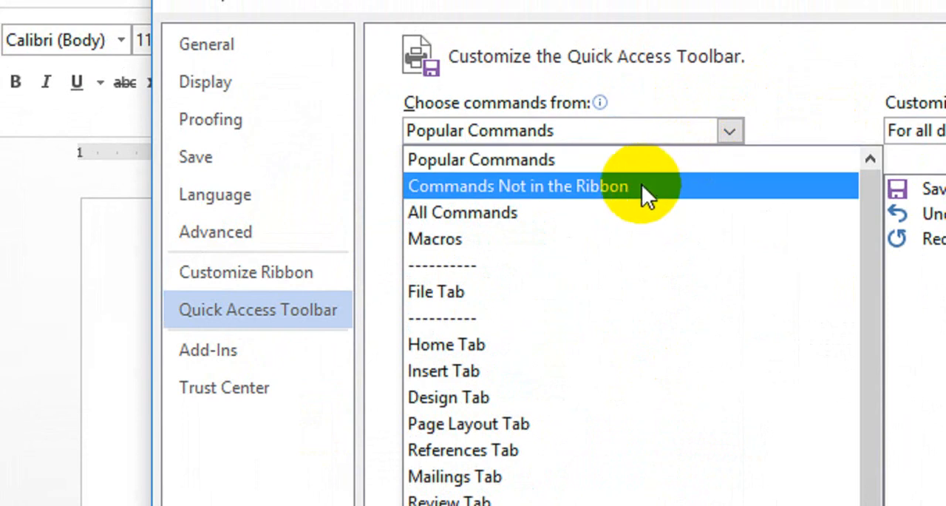
left_click(580, 191)
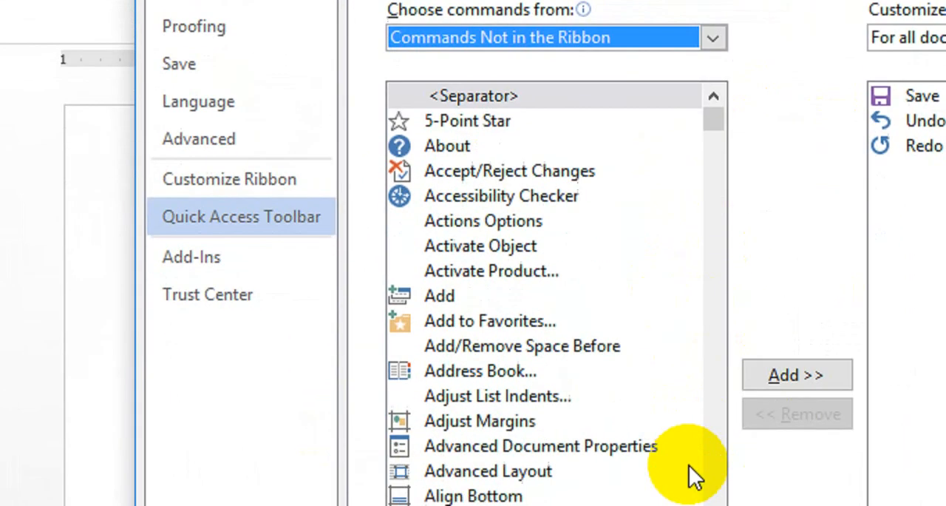
scroll(640, 373, "down", 7)
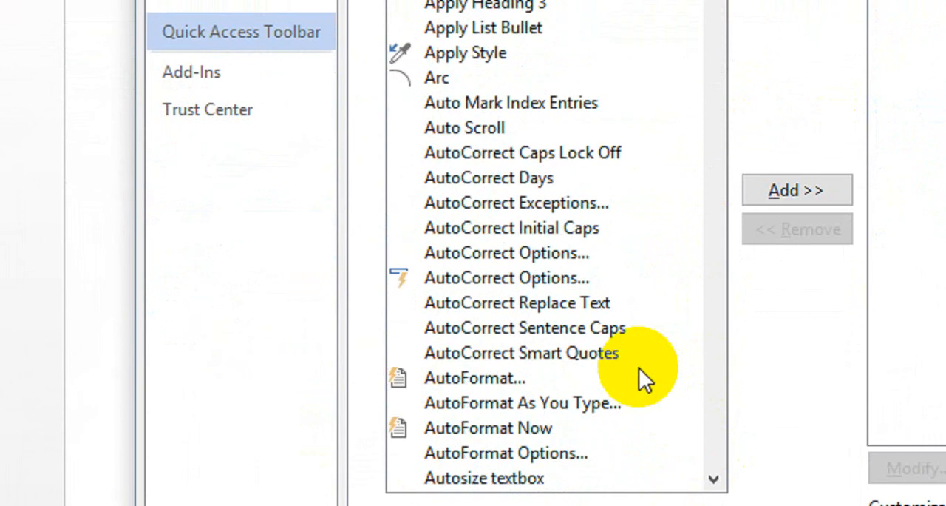
scroll(638, 368, "down", 9)
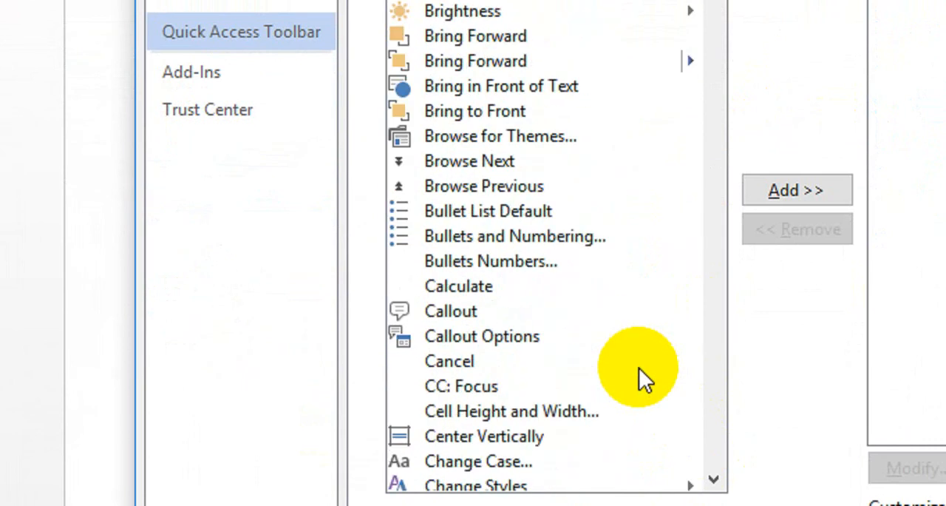
left_click(488, 289)
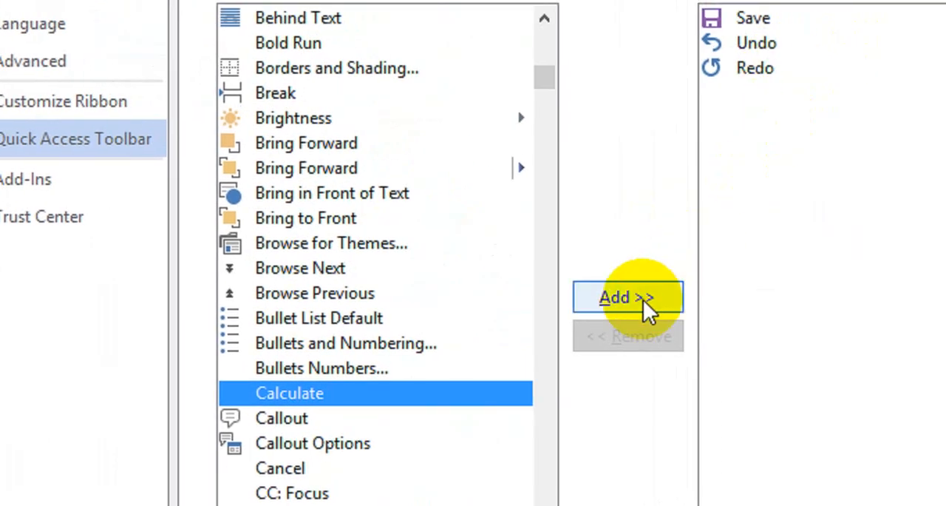
left_click(643, 300)
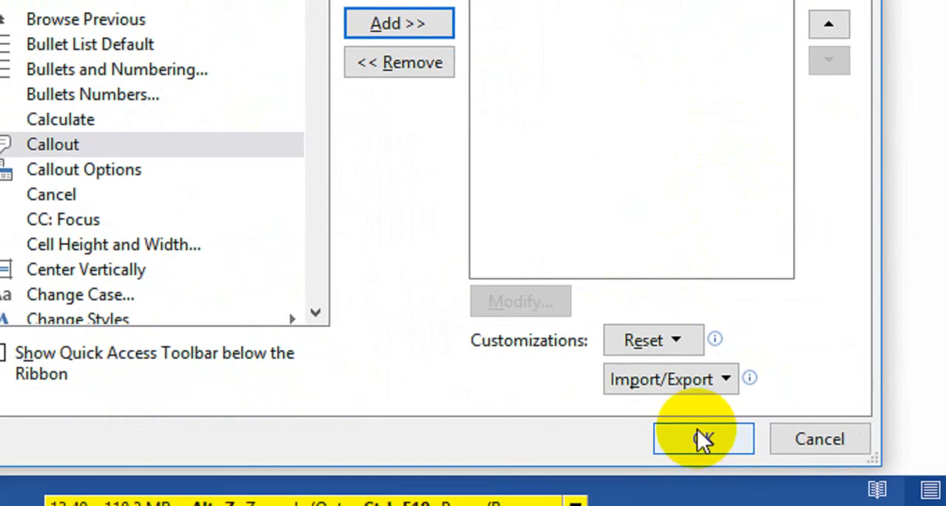
left_click(697, 431)
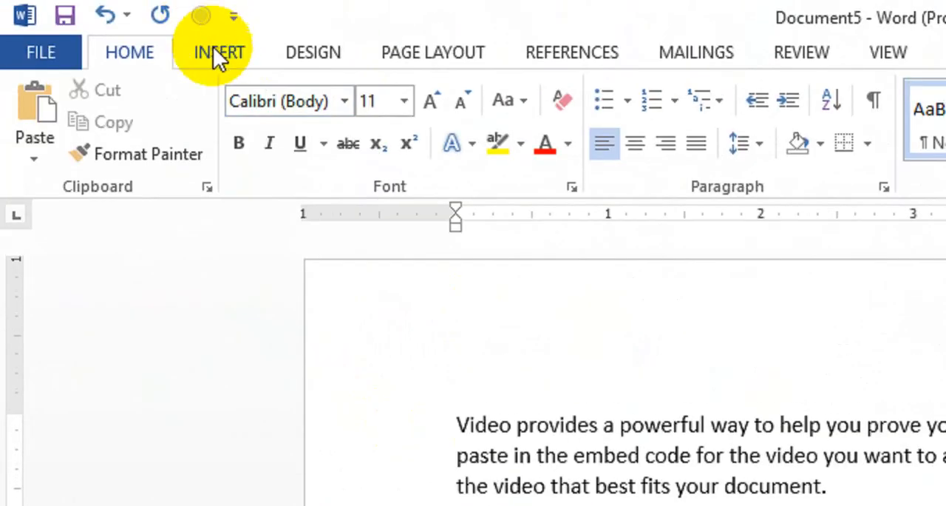
Select the whole 5+10 expression below the paragraph as the input for Calculate
left_click_drag(502, 382, 458, 378)
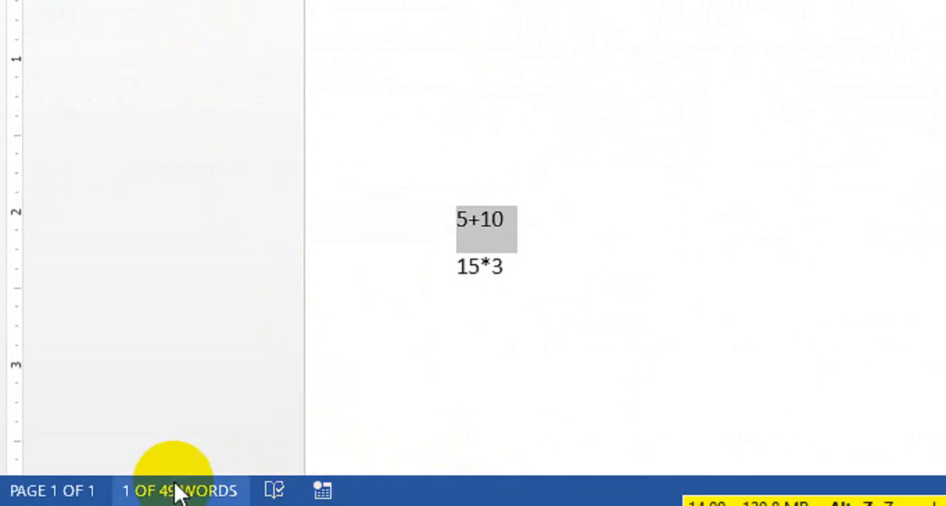
left_click(493, 316)
left_click_drag(511, 220, 462, 219)
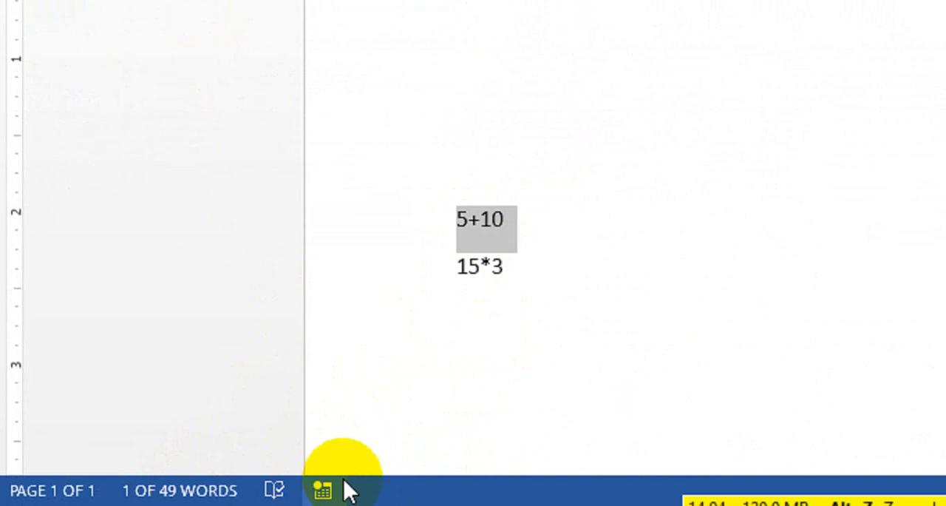
left_click_drag(528, 236, 452, 220)
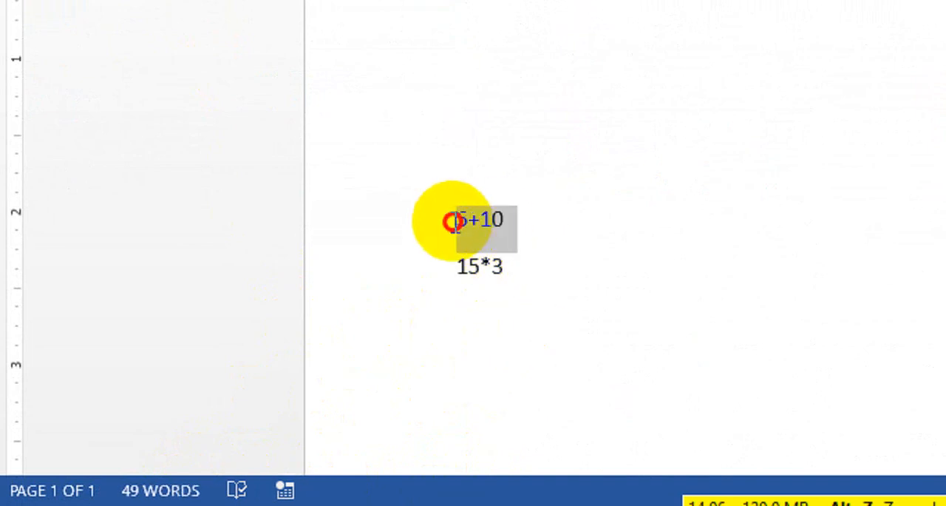